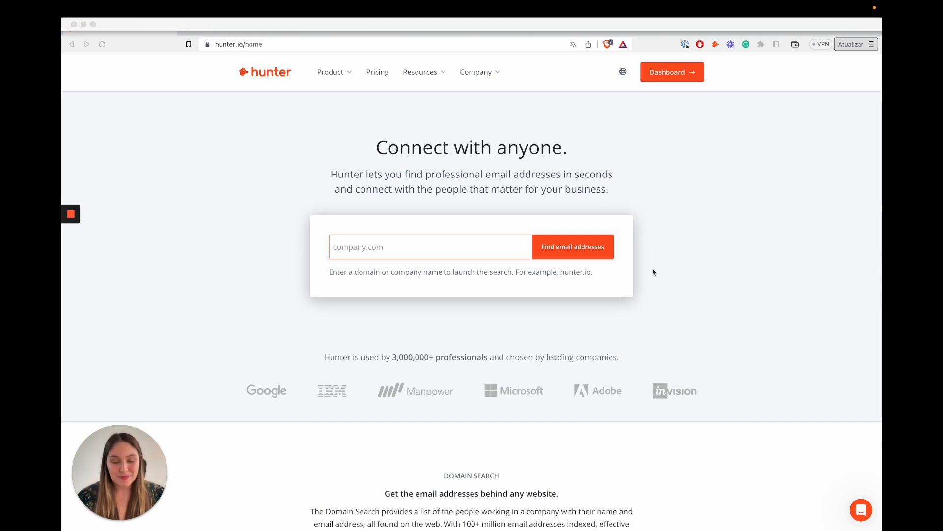
Open the Hunter help chat panel, scroll through it, then close it.
click(861, 513)
click(861, 514)
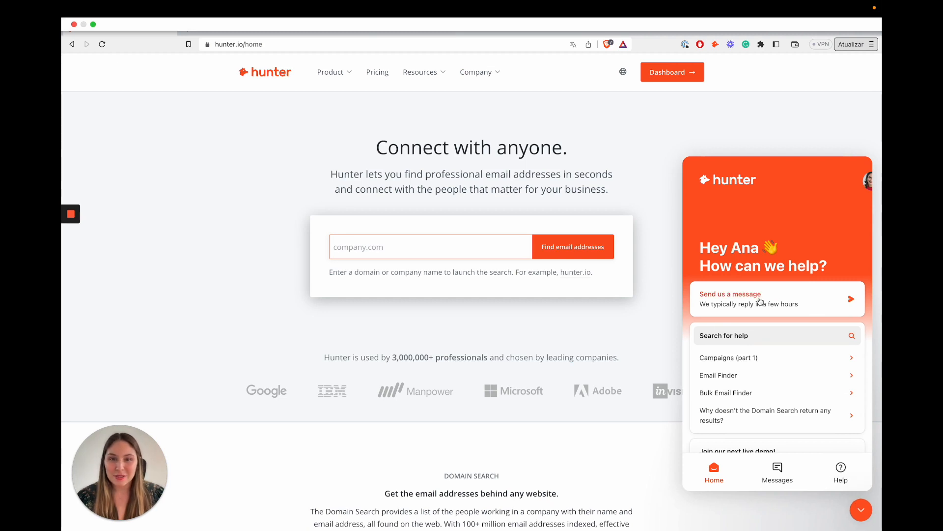
scroll(760, 301, down, 5)
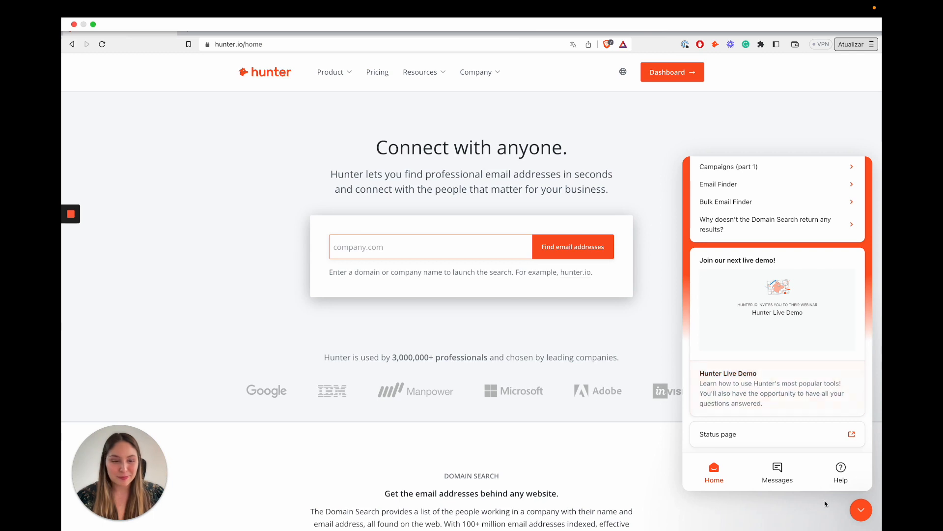
click(862, 510)
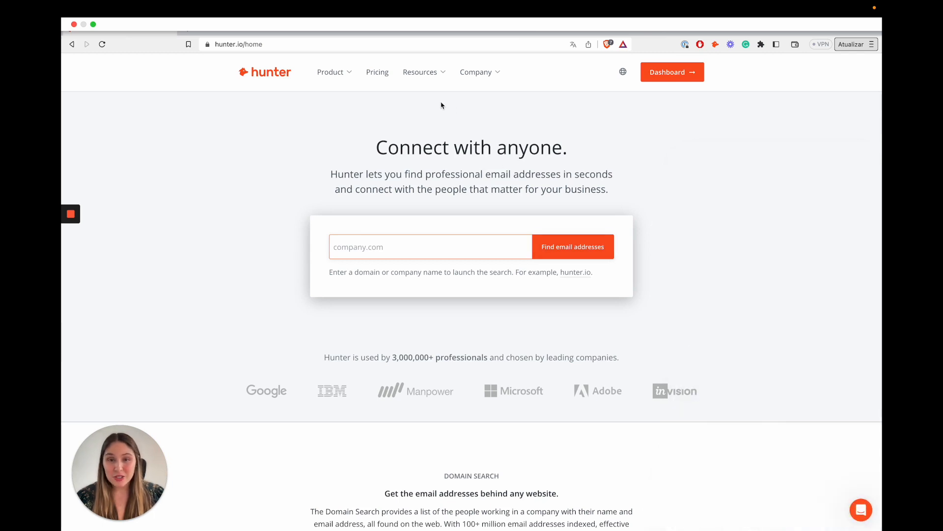
Run a Domain Search for Loom.com from the Product menu.
mouse_move(427, 86)
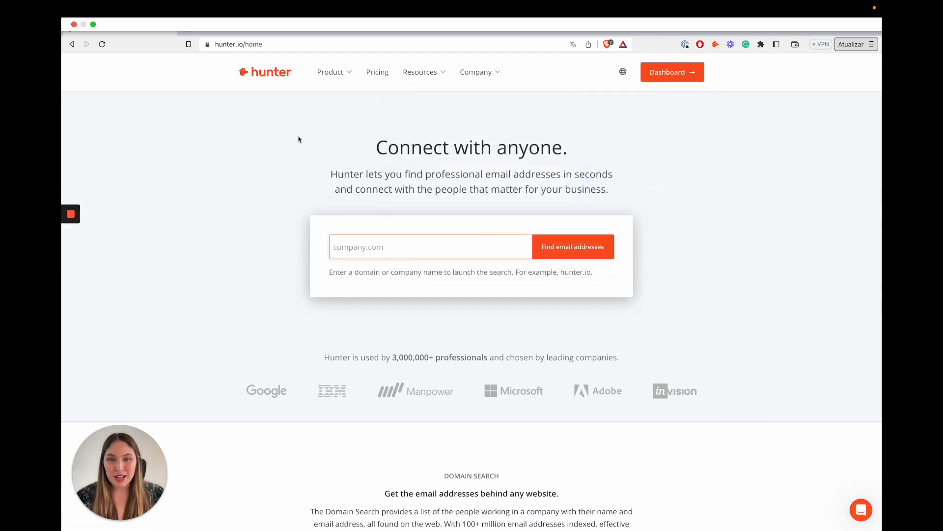
mouse_move(330, 80)
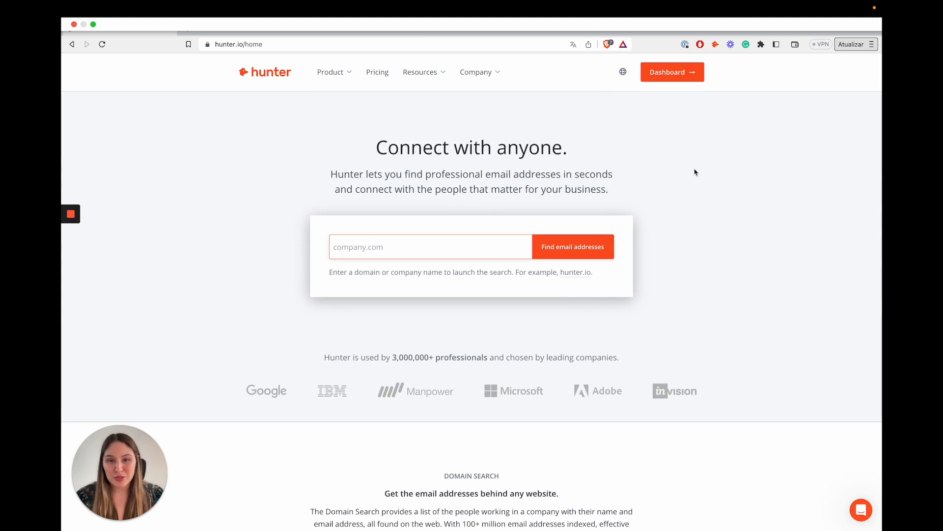
click(339, 73)
click(347, 120)
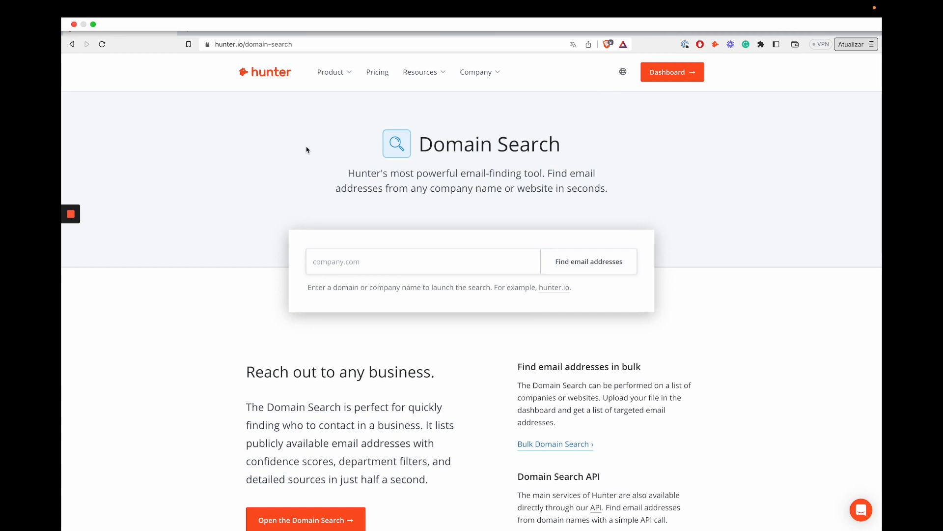
click(365, 260)
text(Loom)
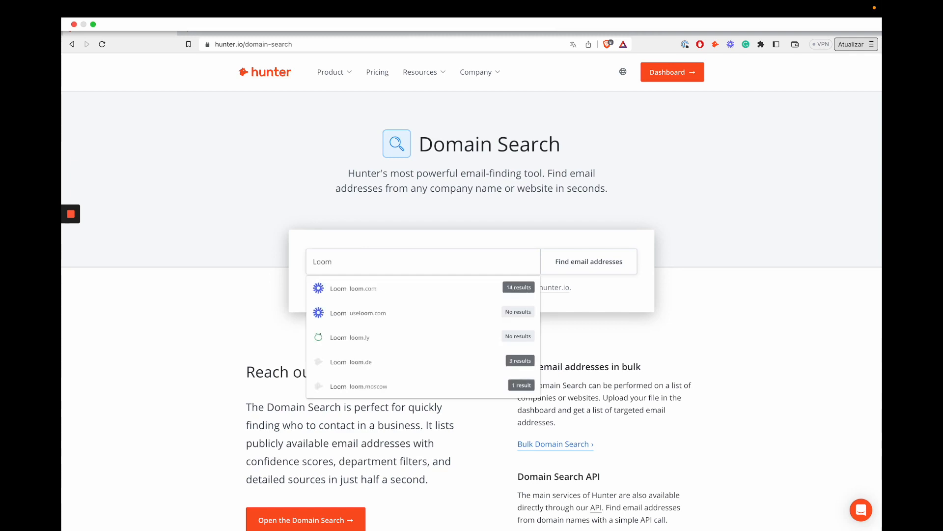
text(.com)
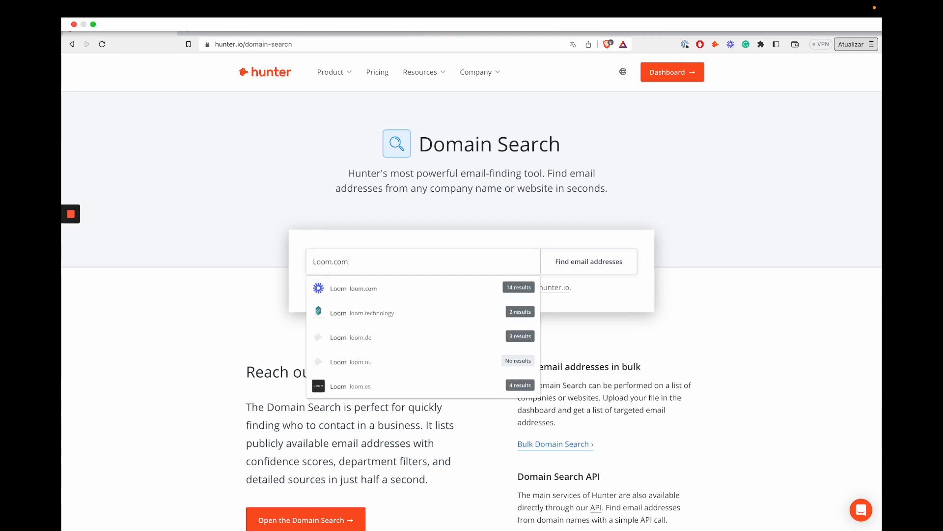
key(Return)
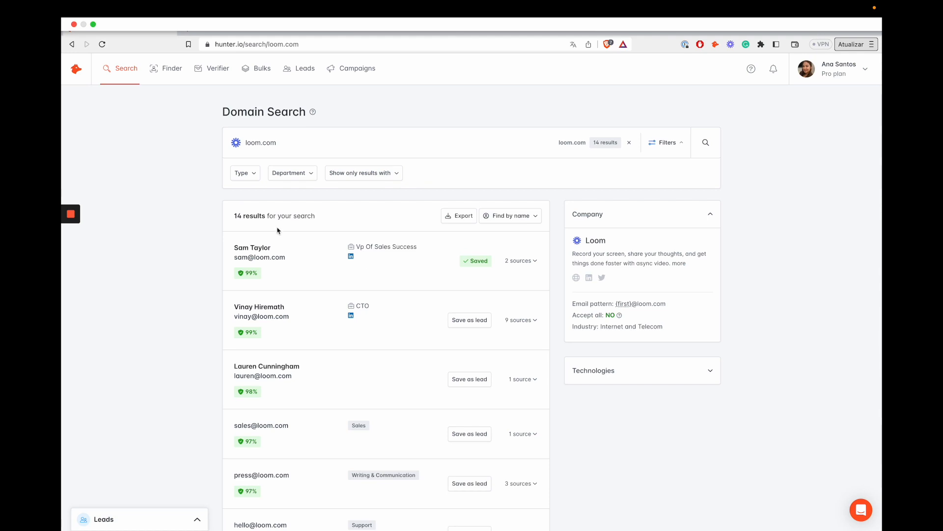
scroll(282, 211, down, 1)
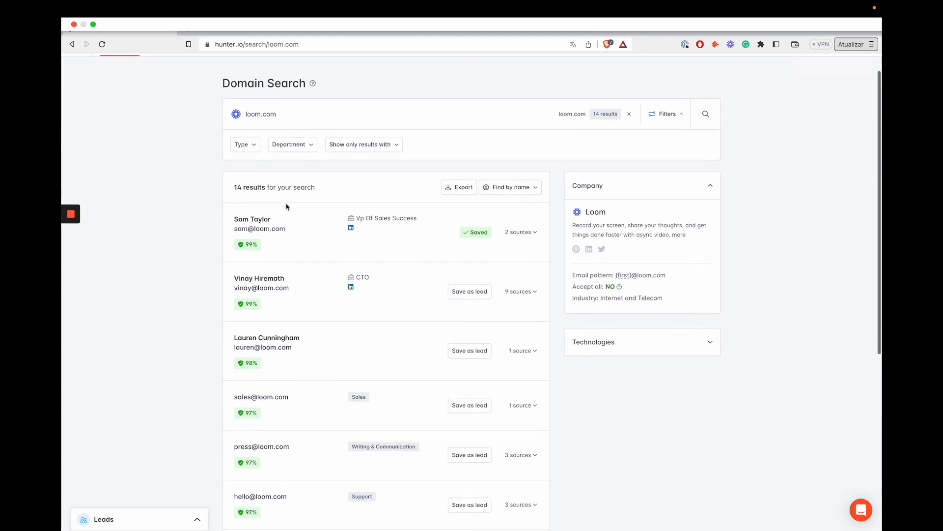
scroll(287, 206, down, 6)
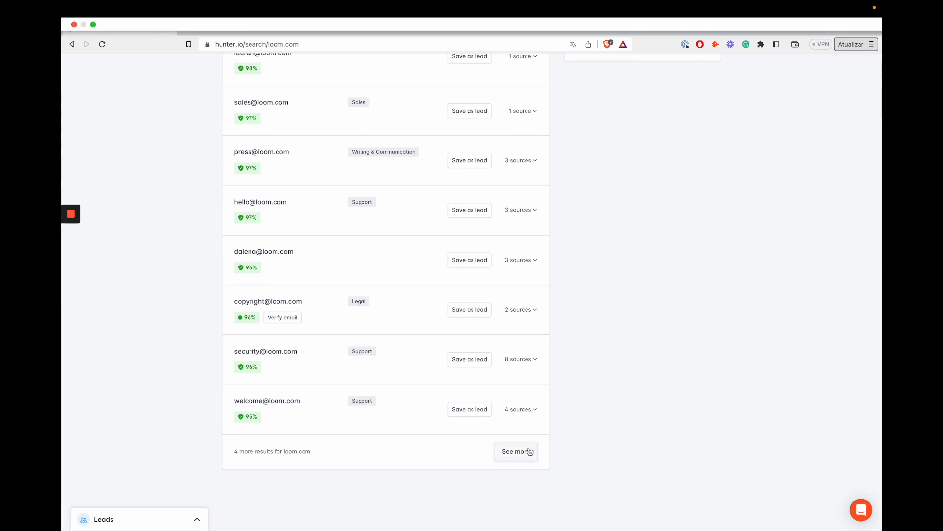
scroll(655, 131, up, 3)
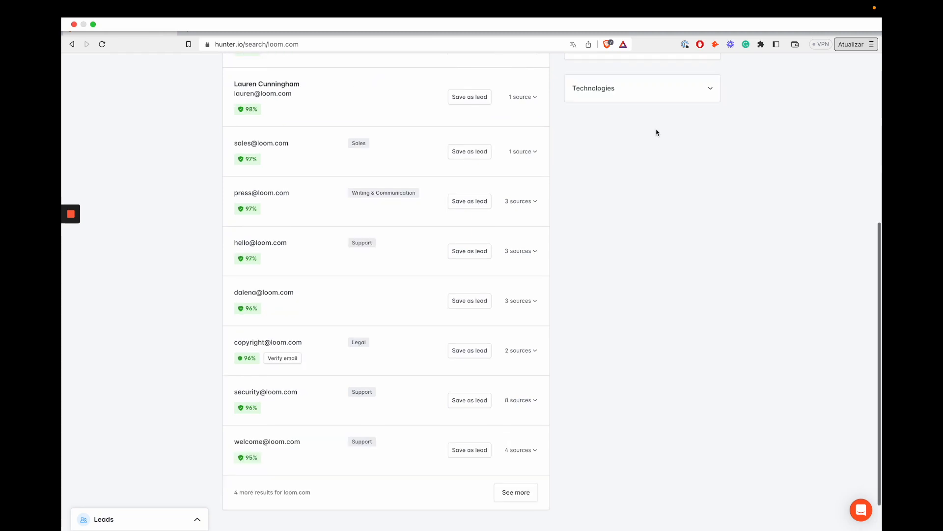
scroll(647, 188, up, 1)
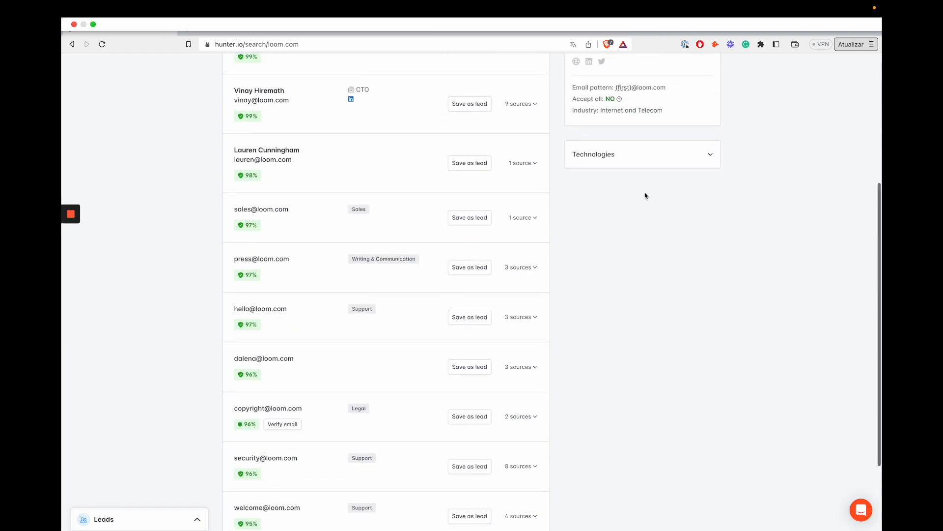
scroll(646, 194, up, 1)
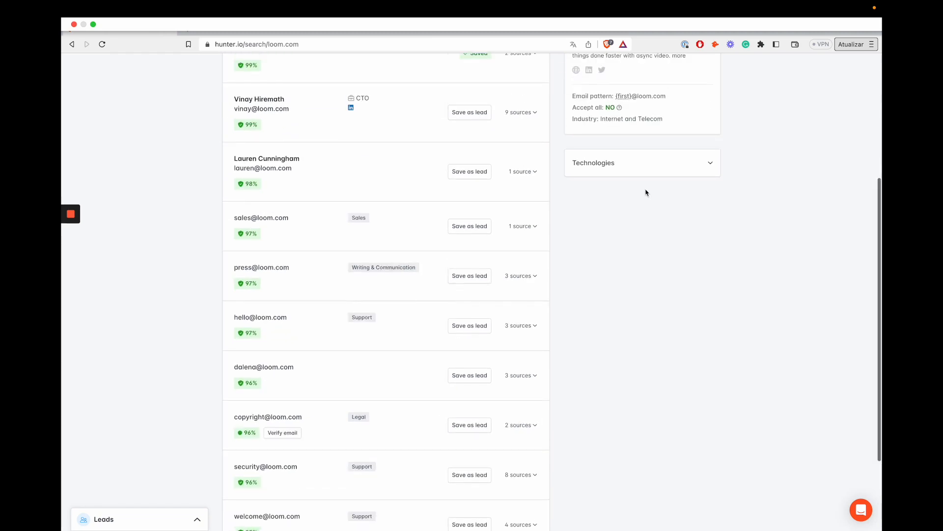
scroll(647, 193, up, 3)
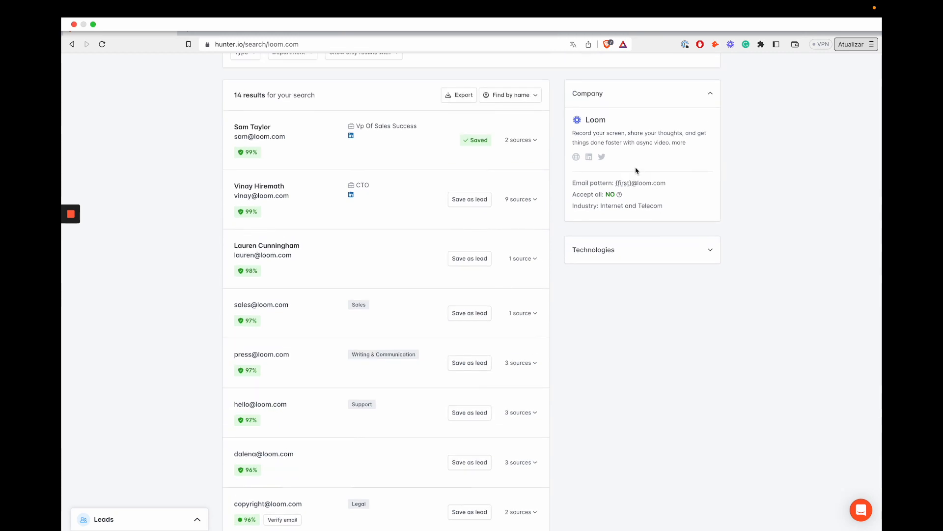
scroll(636, 170, up, 5)
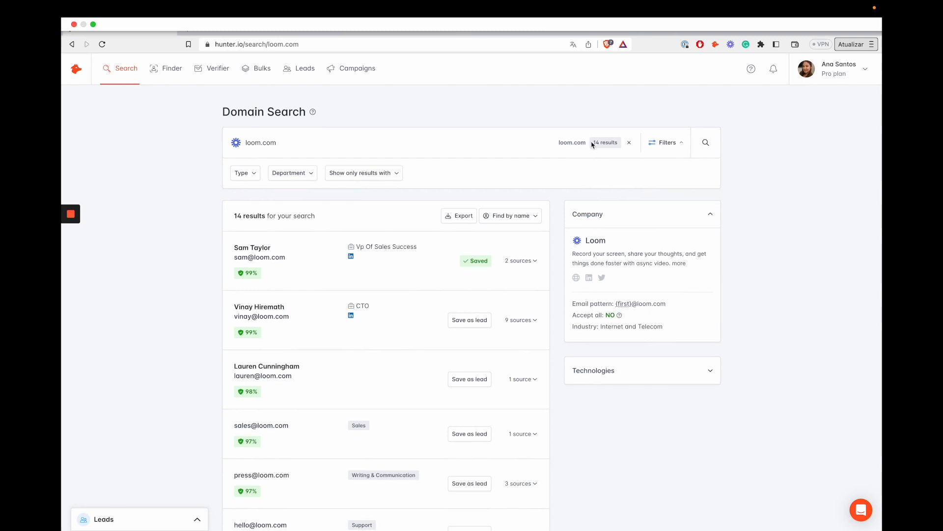
drag(592, 144, 621, 143)
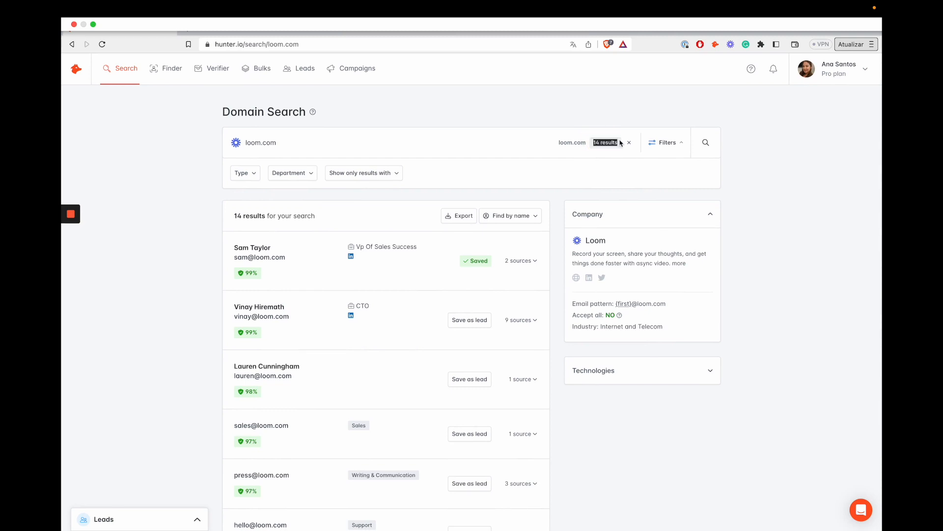
click(179, 198)
click(247, 177)
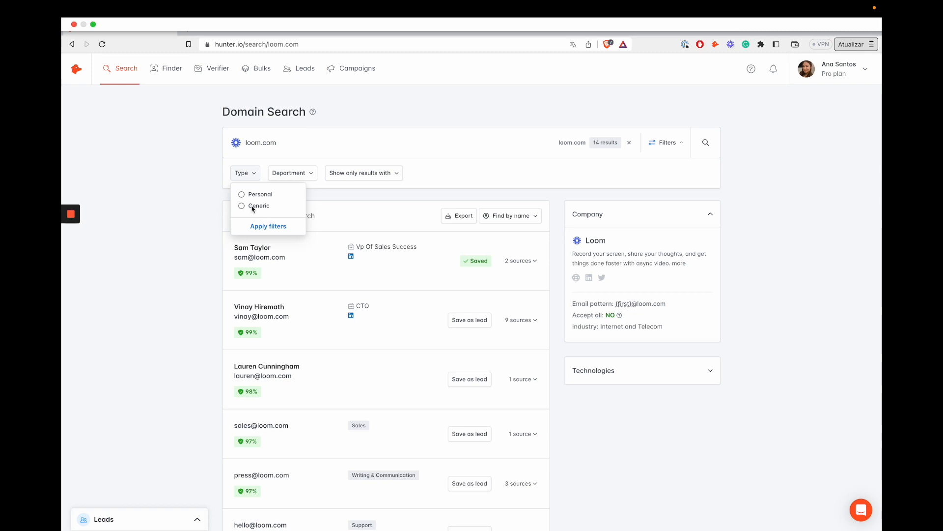
click(298, 174)
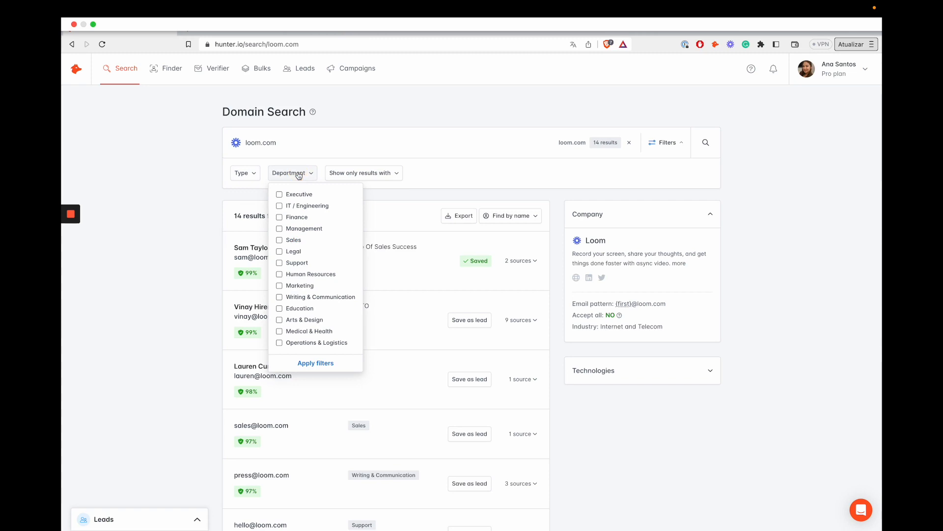
click(280, 218)
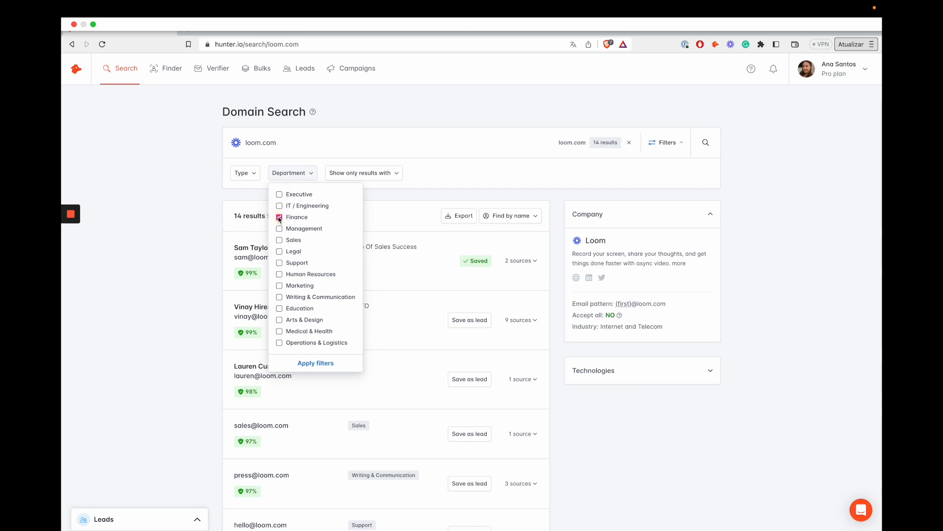
click(279, 252)
click(212, 241)
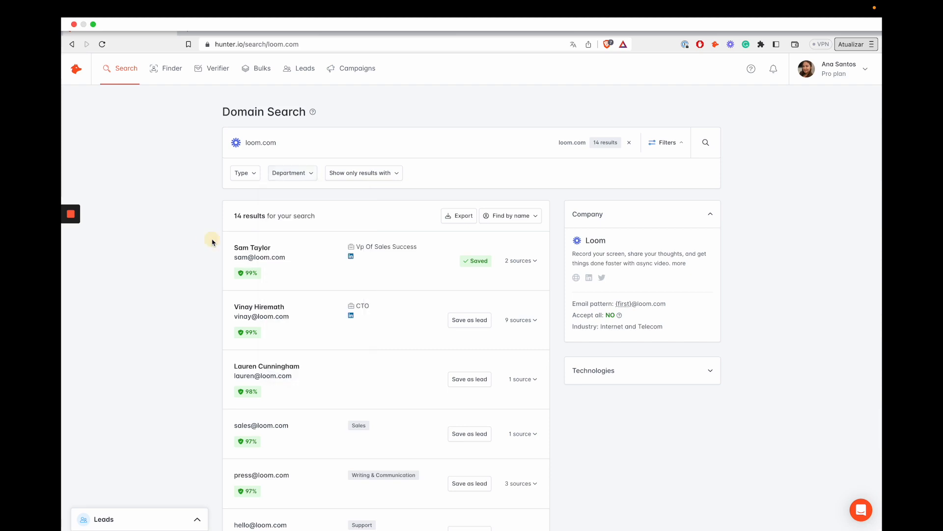
click(365, 178)
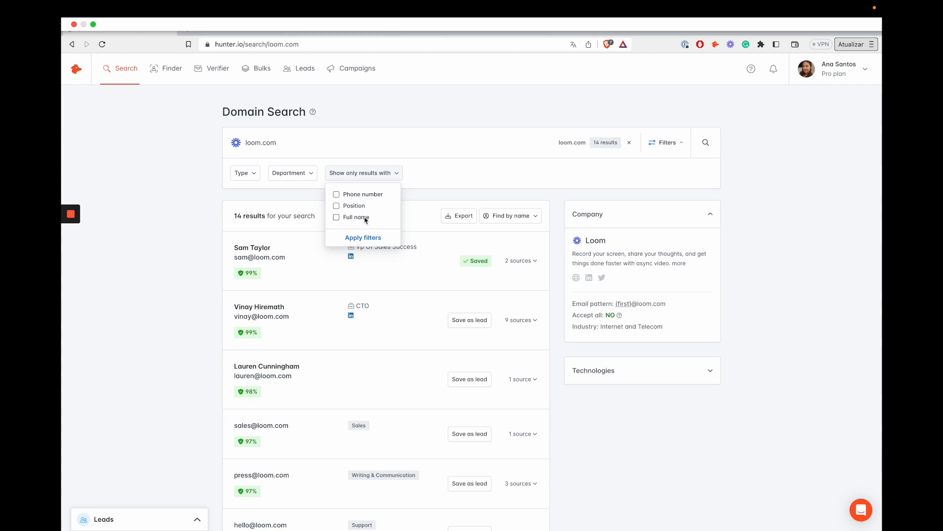
click(225, 209)
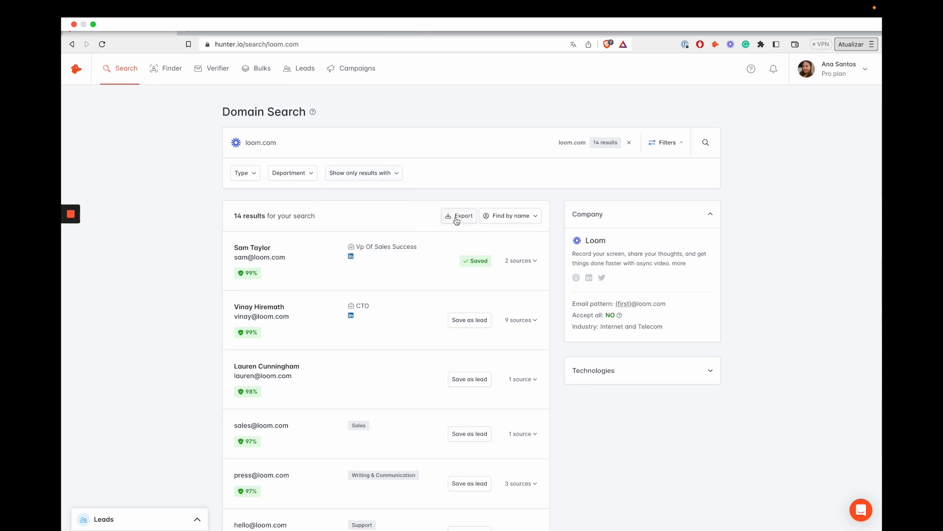
Open the CSV export of the results, then focus the Loom find-by-name field.
click(457, 220)
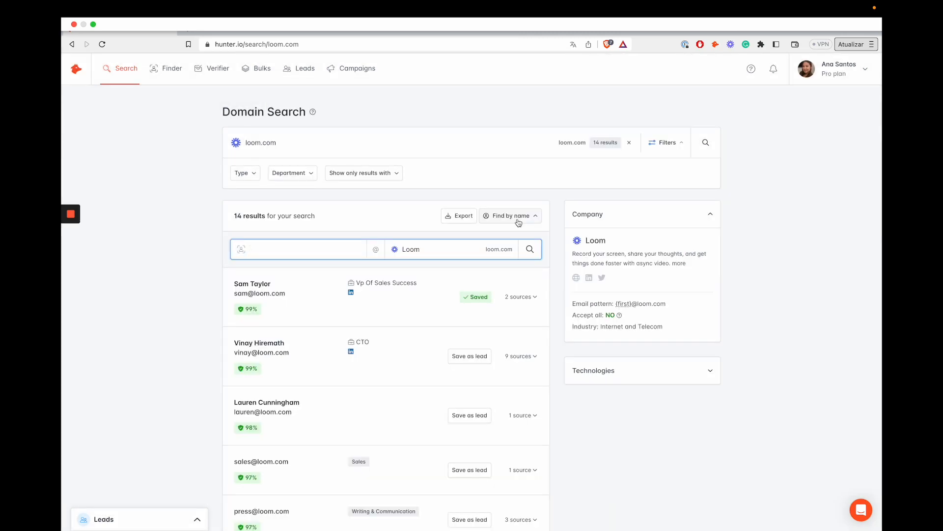
click(273, 249)
drag(572, 252, 707, 270)
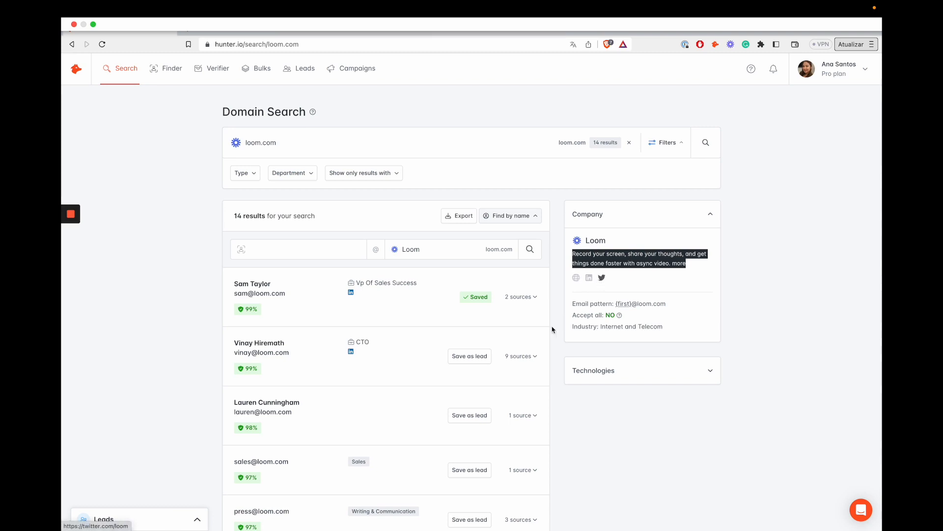
drag(564, 313, 675, 306)
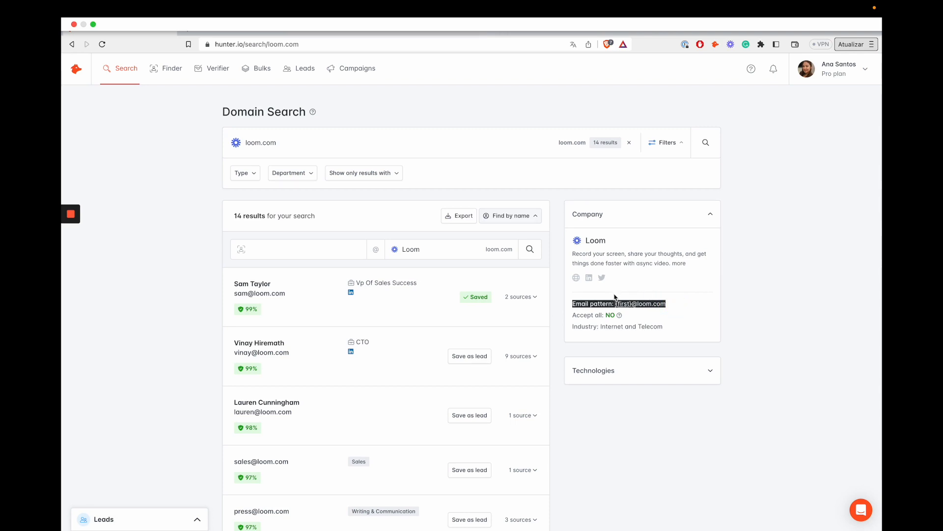
mouse_move(623, 305)
drag(571, 315, 631, 317)
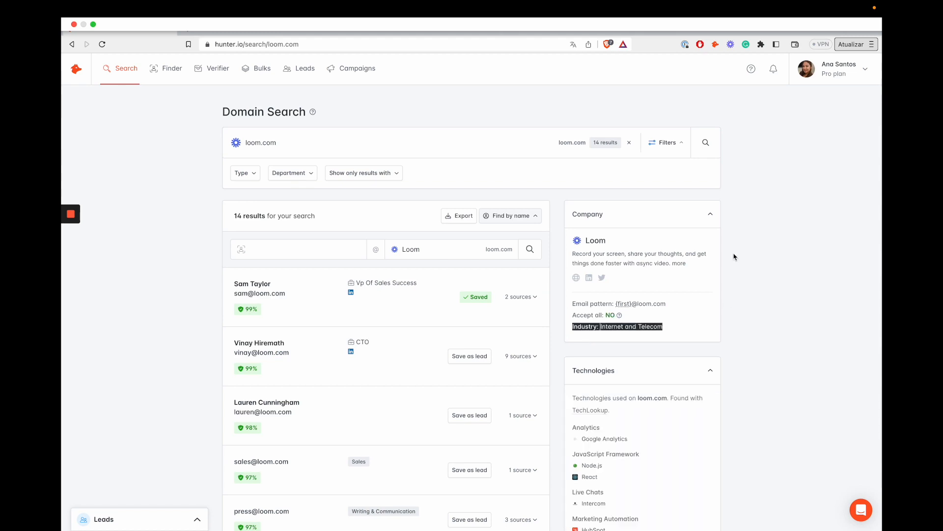
scroll(735, 256, down, 2)
scroll(735, 256, down, 5)
scroll(735, 256, down, 2)
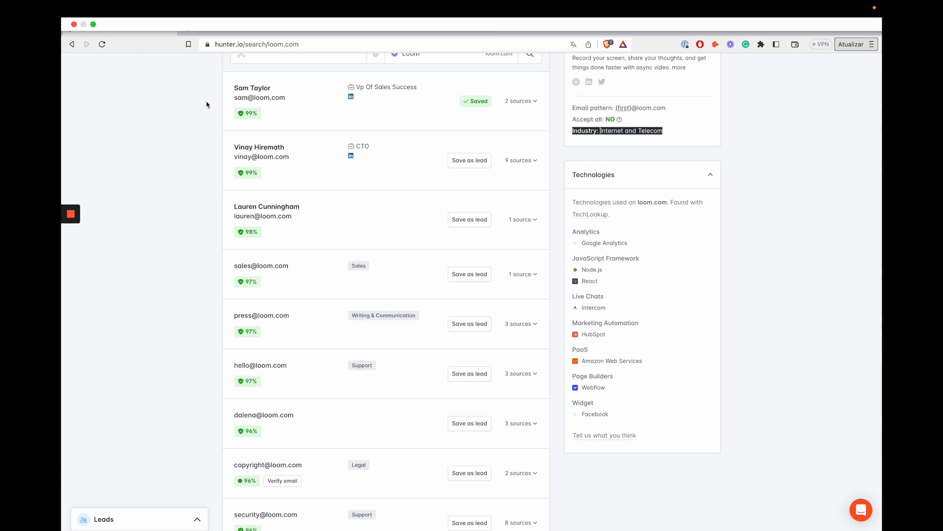
mouse_move(251, 121)
drag(356, 87, 419, 90)
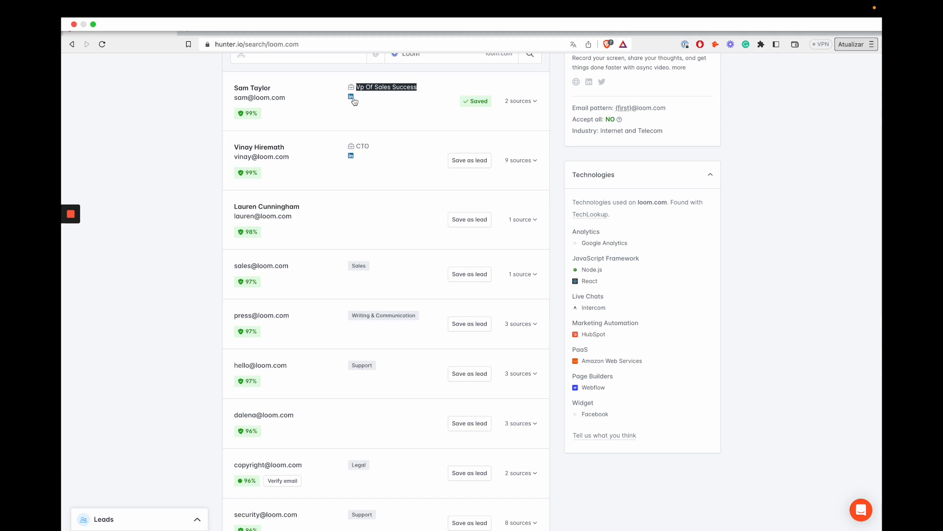
Save the CTO's address as a lead and review its 9 sources, including Removed ones.
click(451, 166)
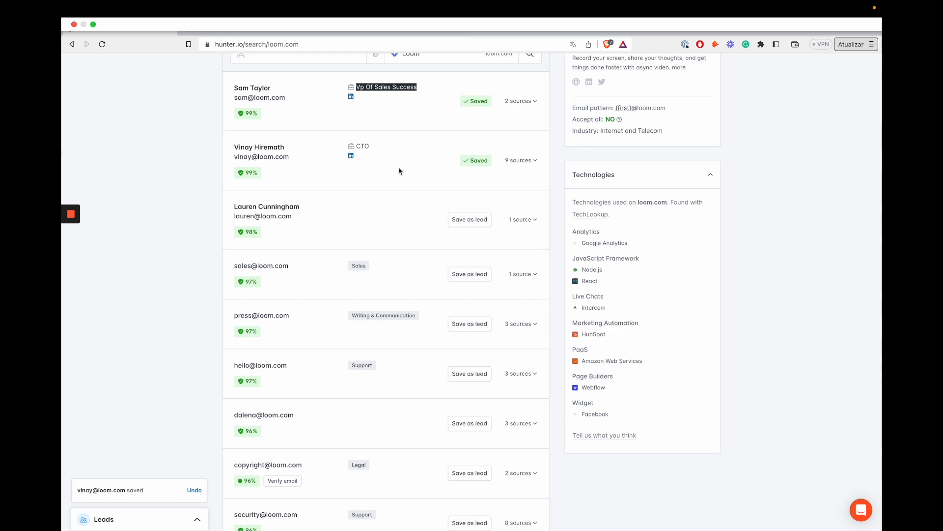
click(519, 160)
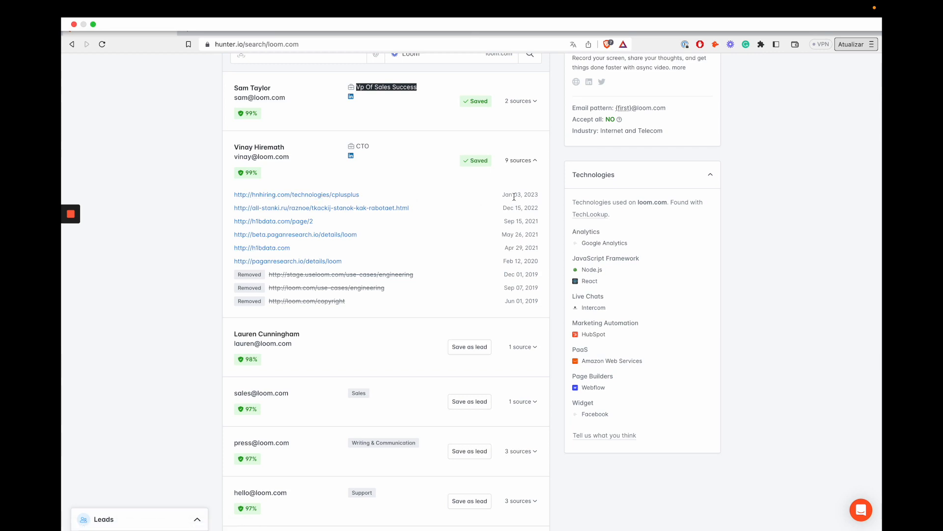
triple_click(537, 194)
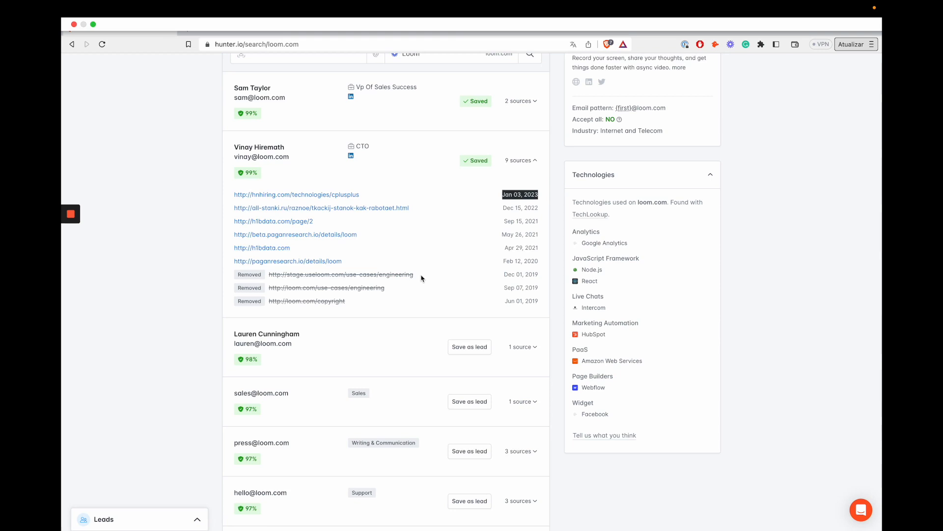
drag(236, 274, 267, 275)
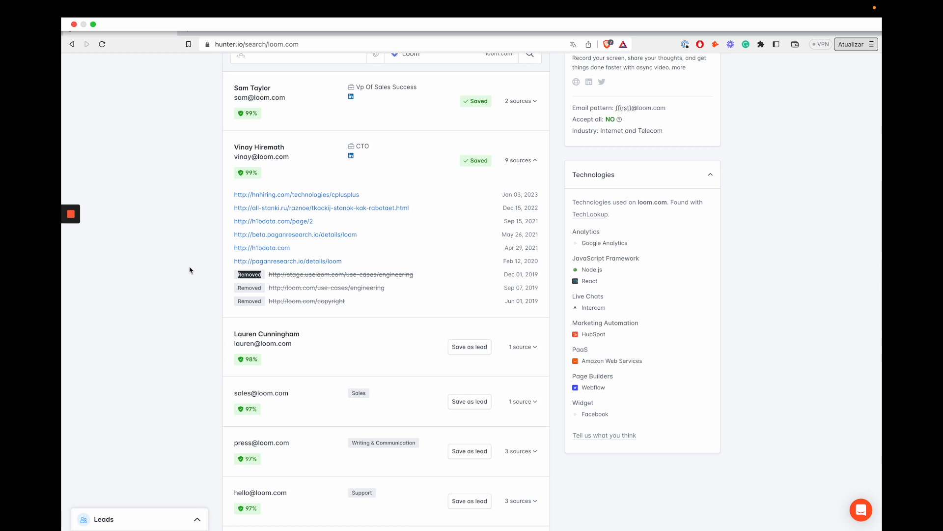
click(207, 255)
scroll(207, 254, up, 4)
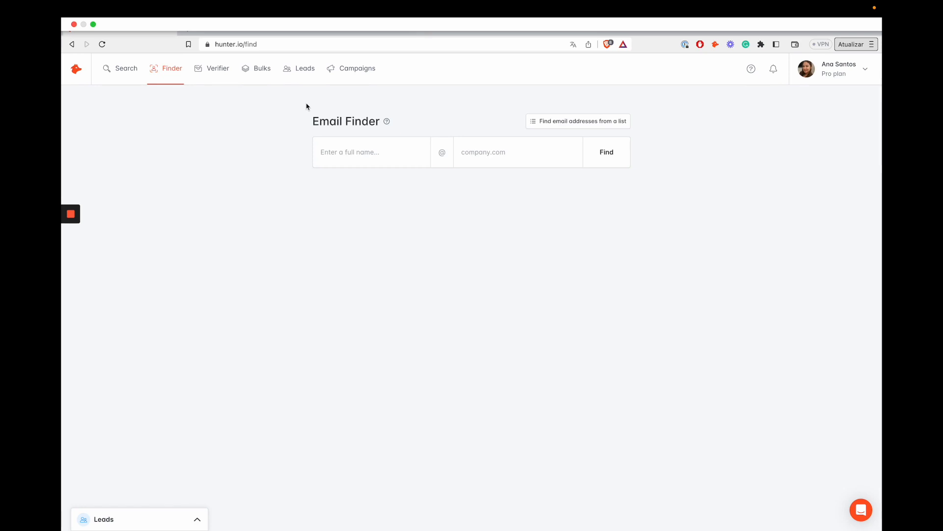
Look up the named person's email address at the domain hunter.io.
click(363, 152)
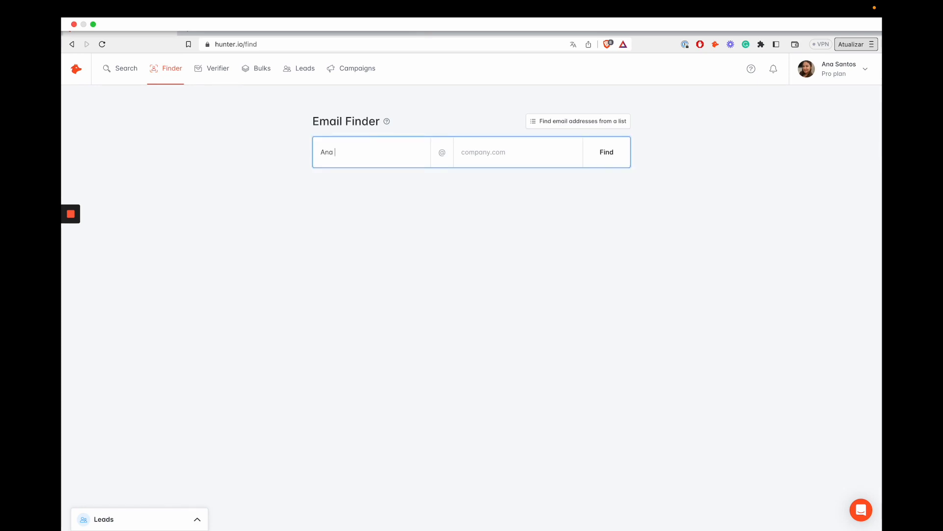
text(tos)
key(Tab)
text(hunter.io)
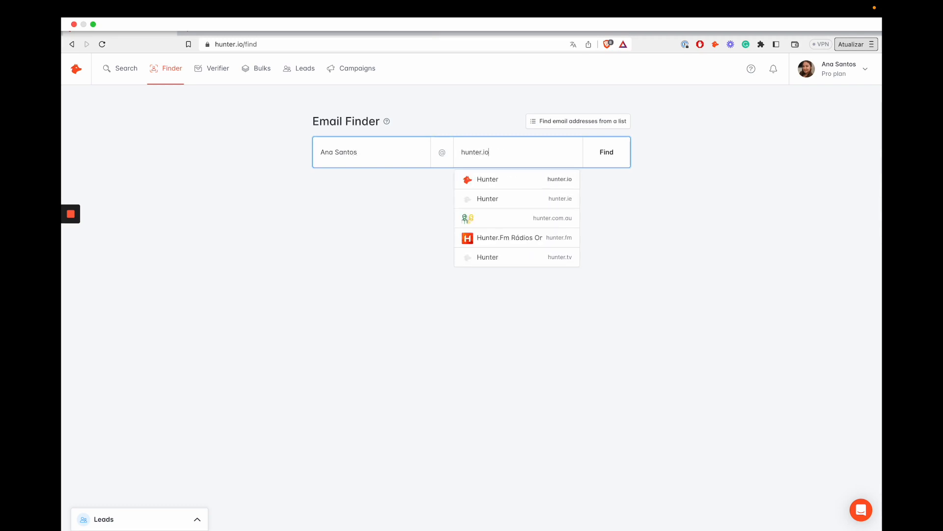
key(Return)
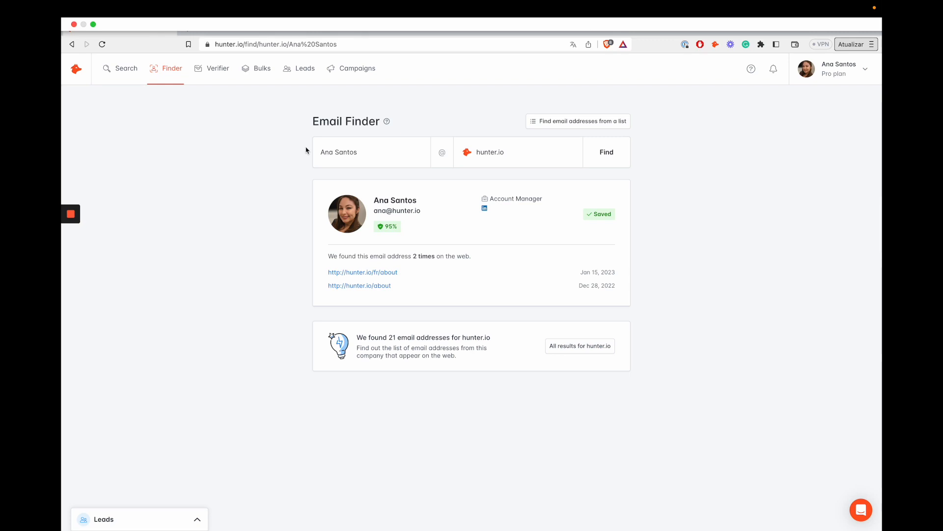
Highlight the Account Manager job title and Saved status on the result card.
drag(489, 198, 557, 198)
click(553, 212)
drag(590, 215, 623, 212)
click(653, 217)
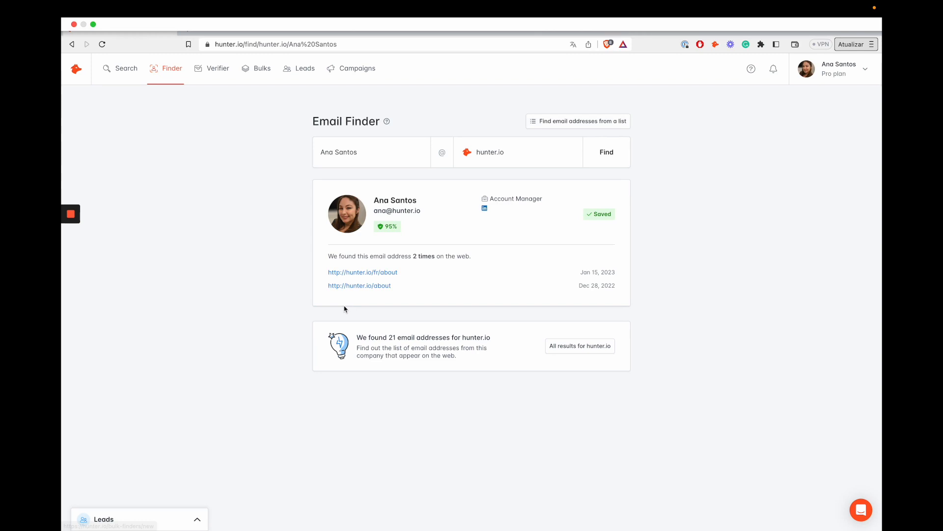
click(679, 295)
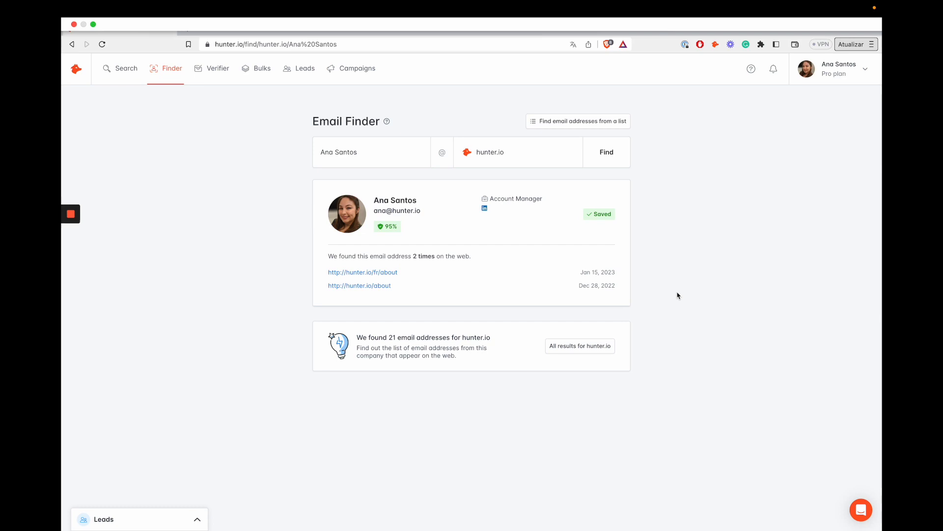
click(206, 75)
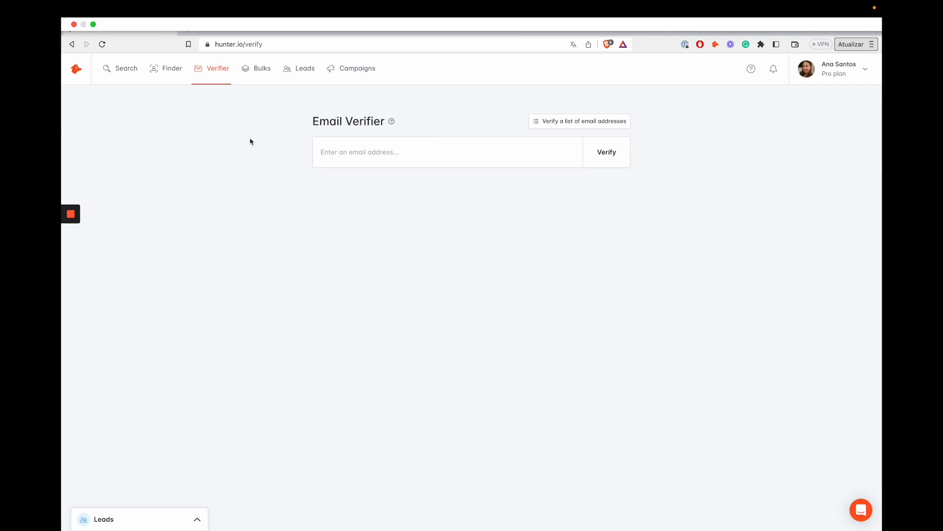
Enter the hunter.io staff email address in the Verifier and run the check.
click(358, 143)
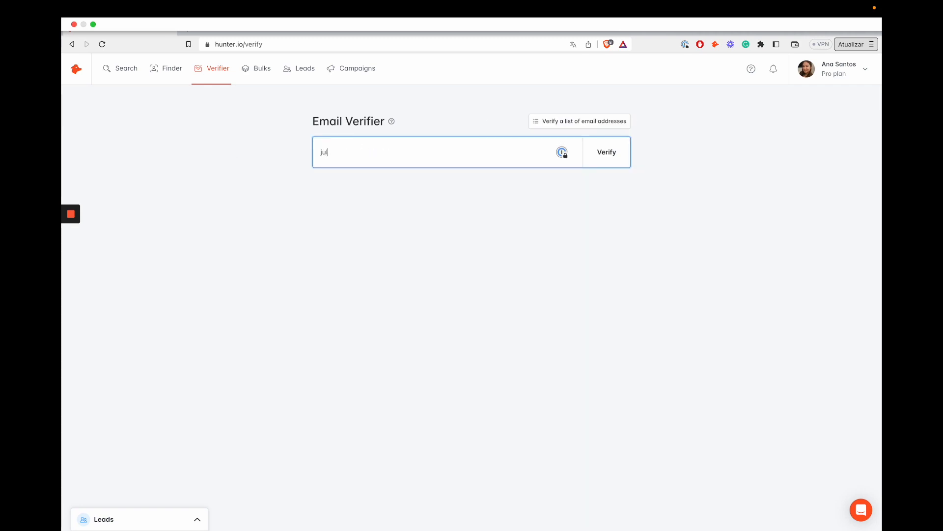
key(Return)
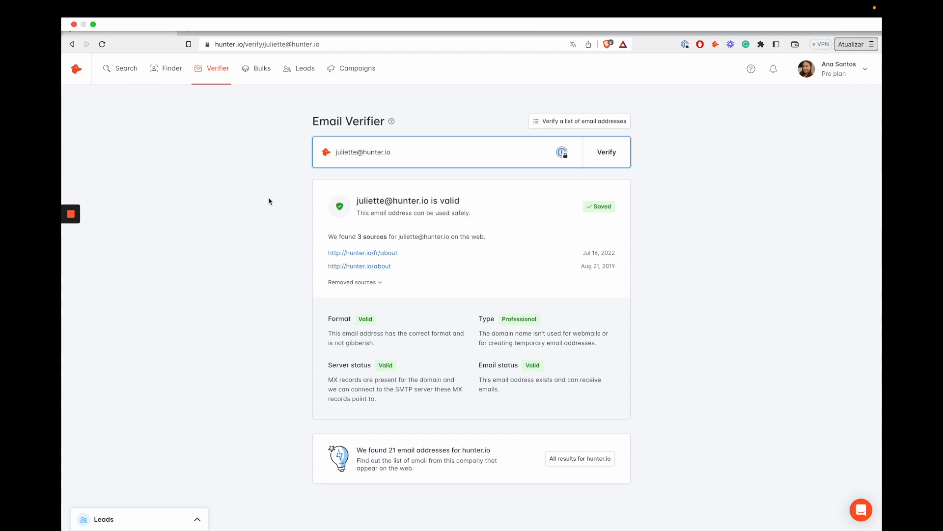
Highlight the Professional type, its explanation, and the Valid server and email statuses.
scroll(271, 202, down, 1)
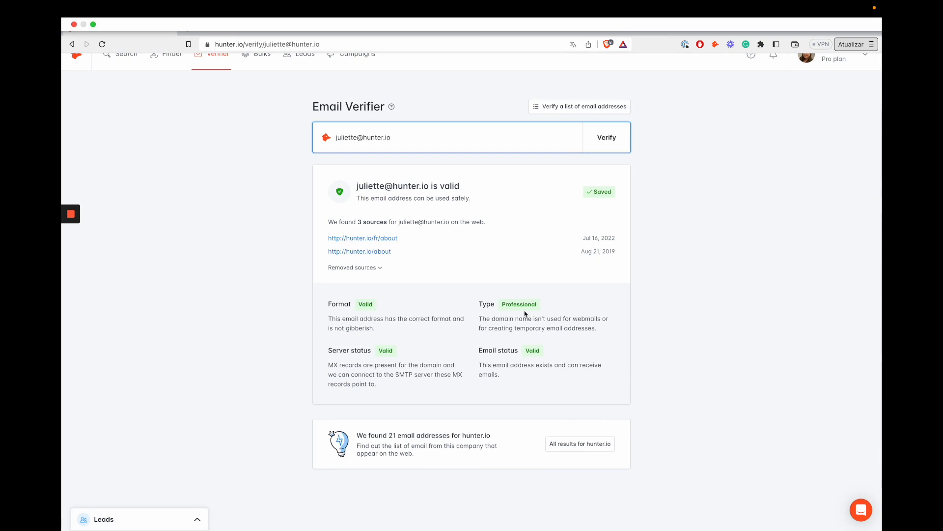
drag(477, 305, 549, 305)
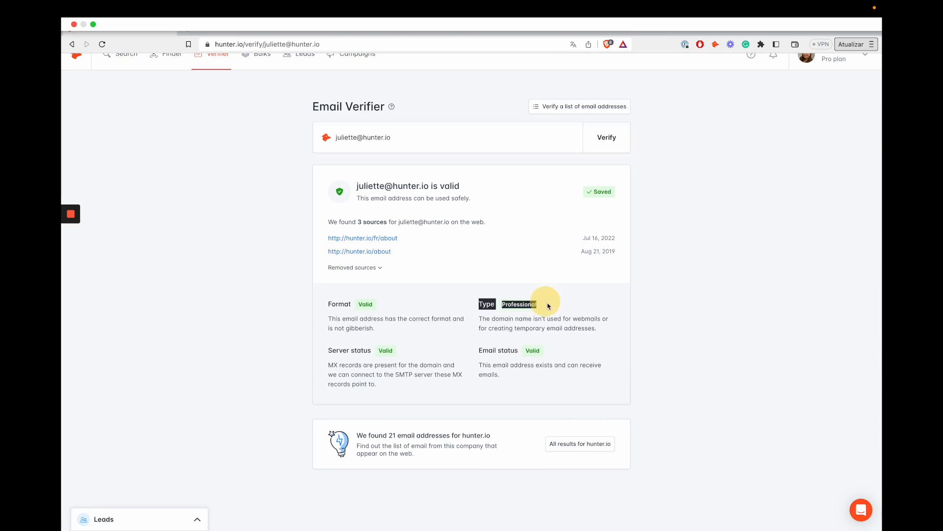
click(554, 306)
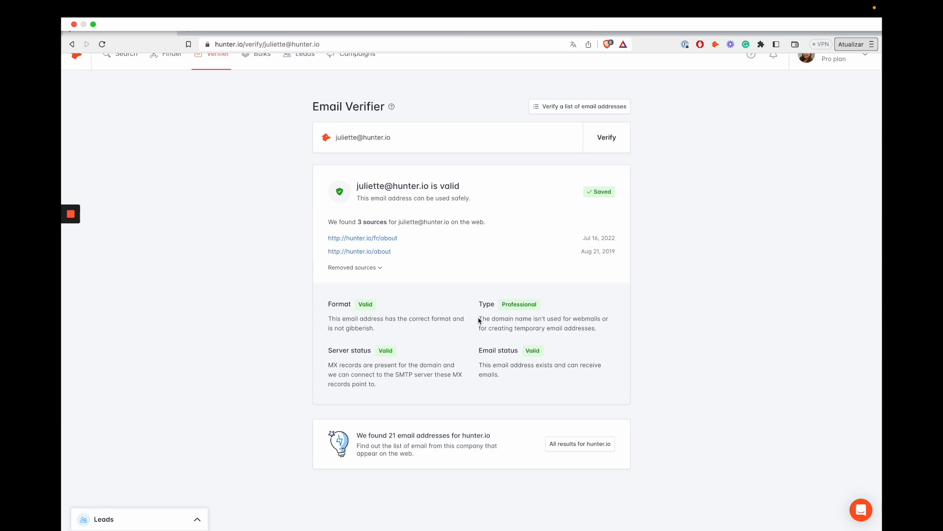
drag(479, 320, 594, 330)
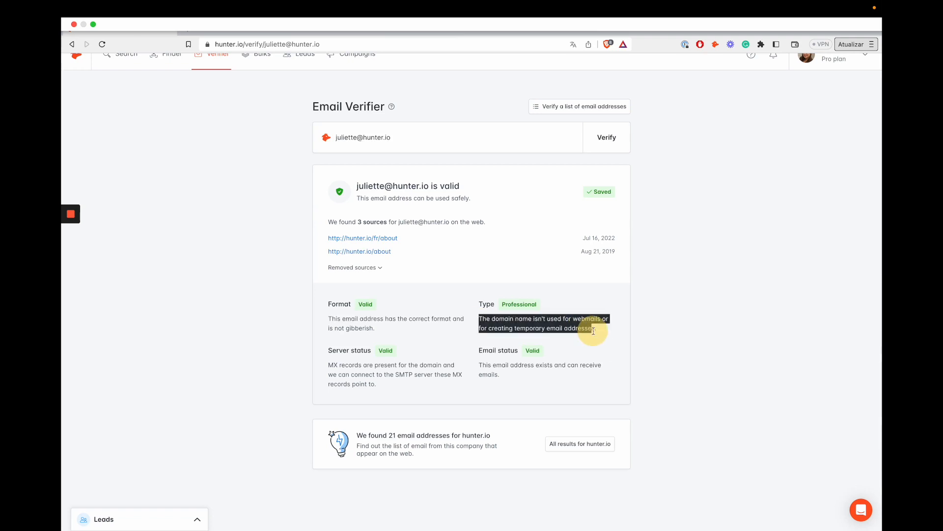
drag(326, 349, 395, 352)
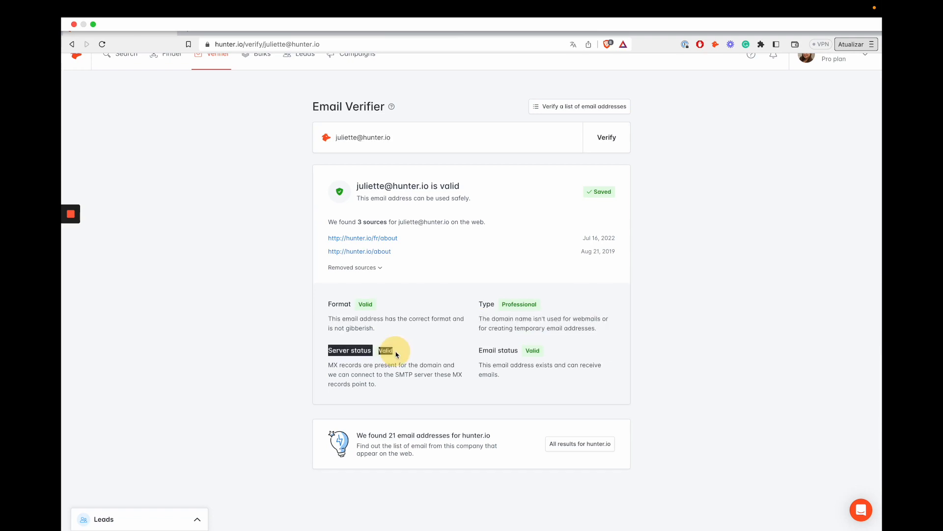
click(313, 351)
drag(480, 349, 535, 351)
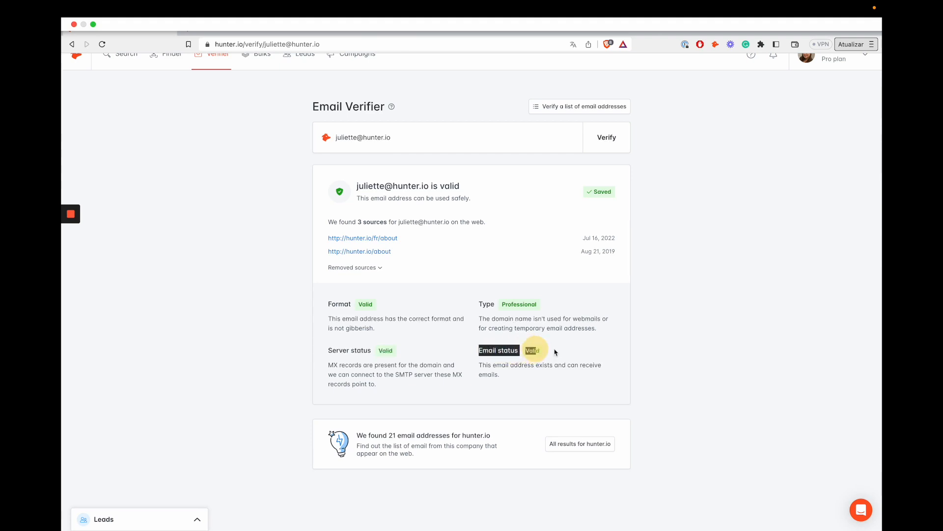
click(559, 351)
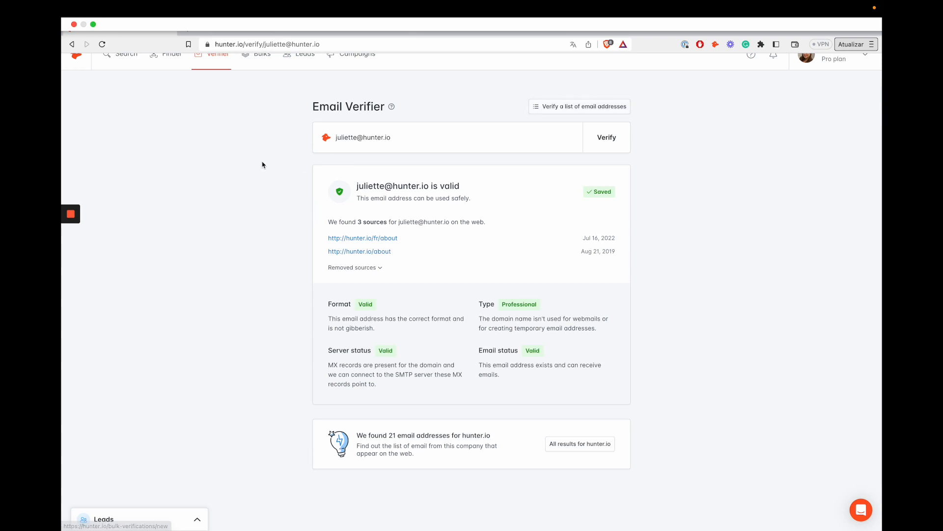
scroll(264, 165, up, 1)
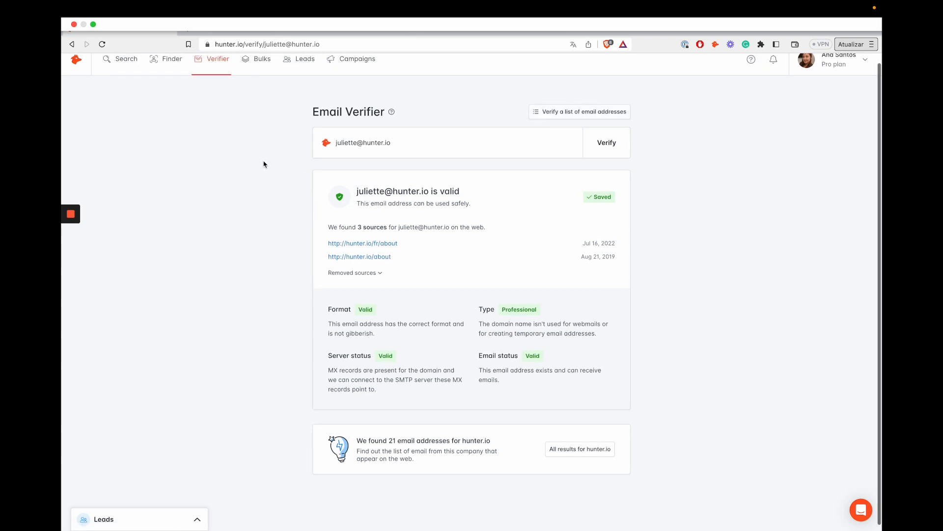
scroll(264, 164, up, 1)
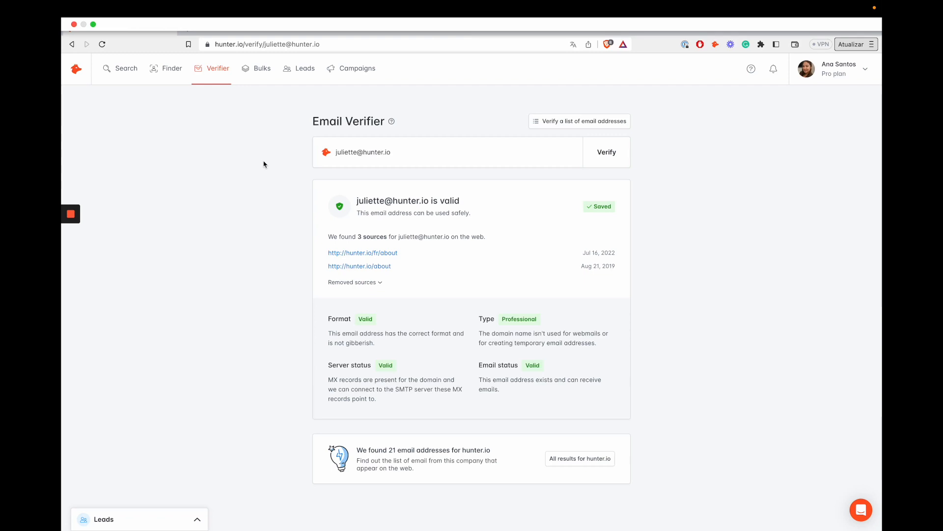
click(260, 73)
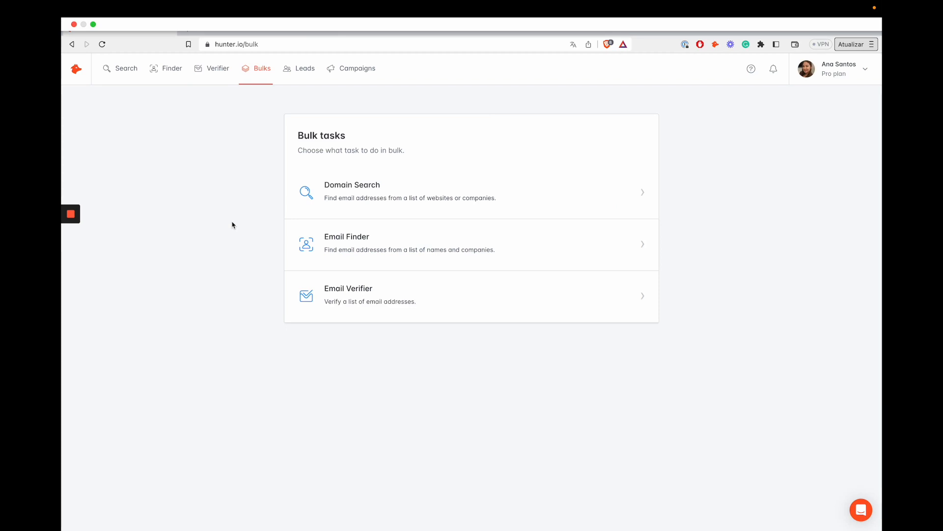
Open the bulk Domain Searches list and start a new bulk domain search.
click(394, 187)
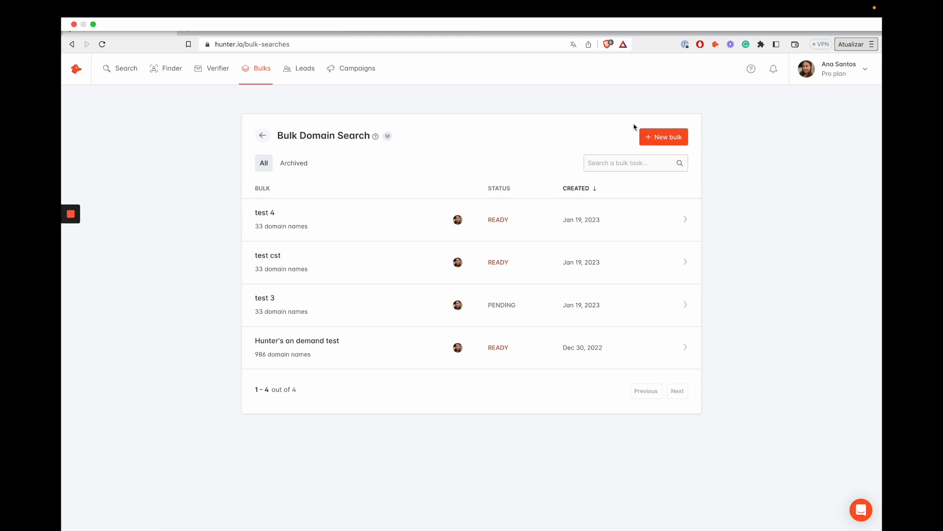
click(672, 132)
Name the list 'Test on-demand demo' and keep Domain names as the input type.
click(358, 177)
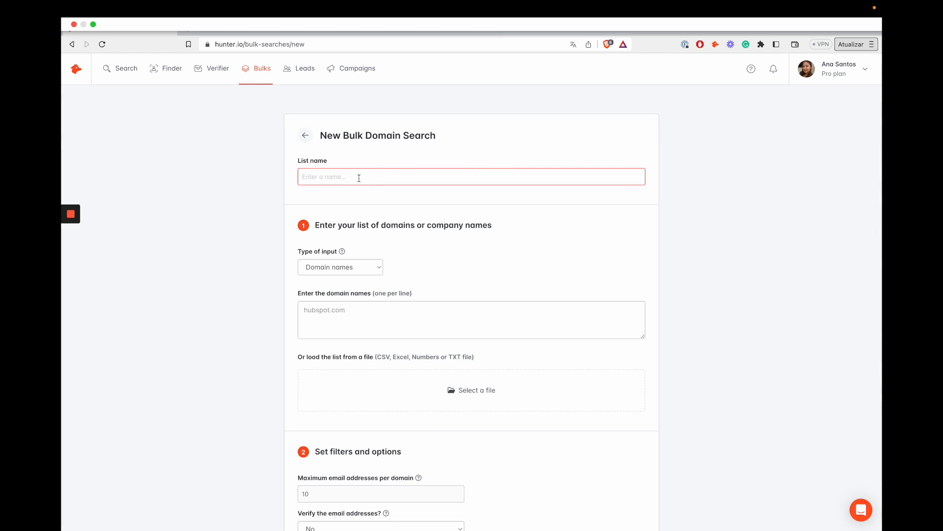
text(Test on-demand demo)
click(332, 268)
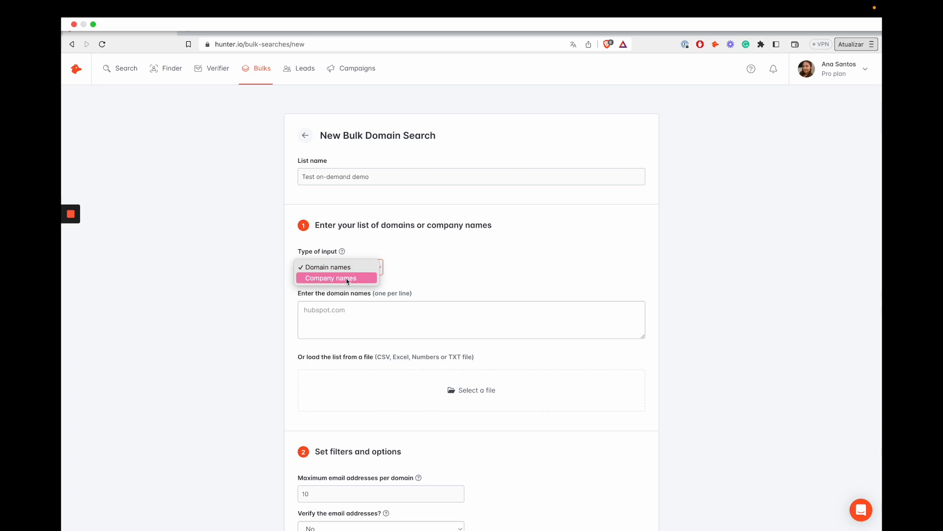
click(376, 268)
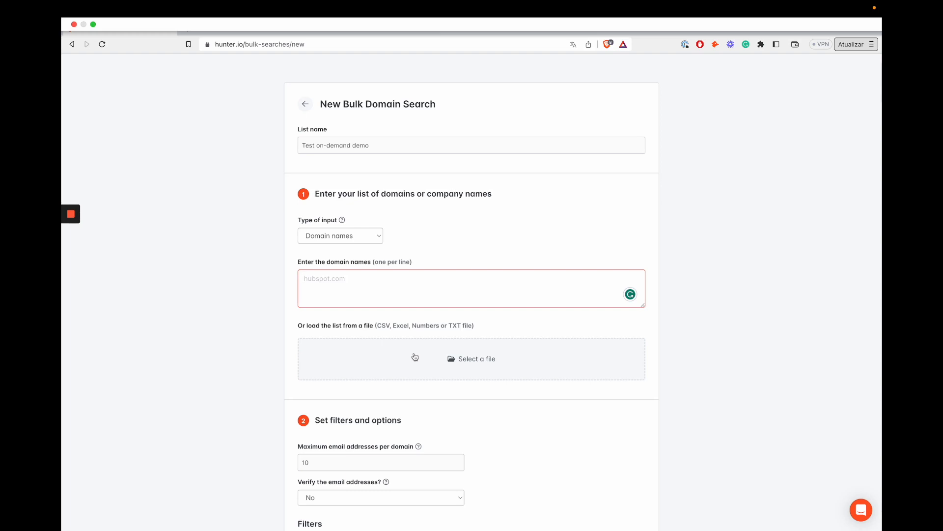
drag(378, 327, 505, 327)
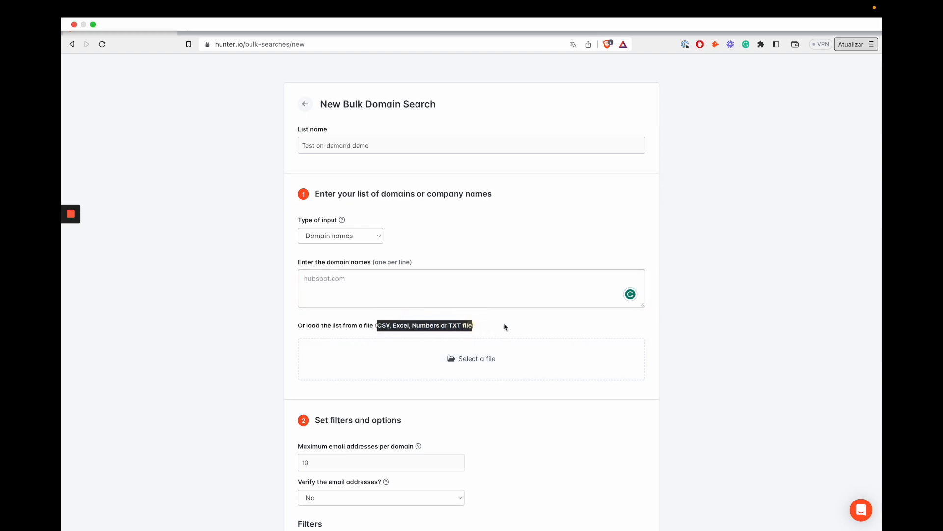
Enter hunter.io and Spotify.com on separate lines as the domains to search.
click(505, 326)
click(472, 287)
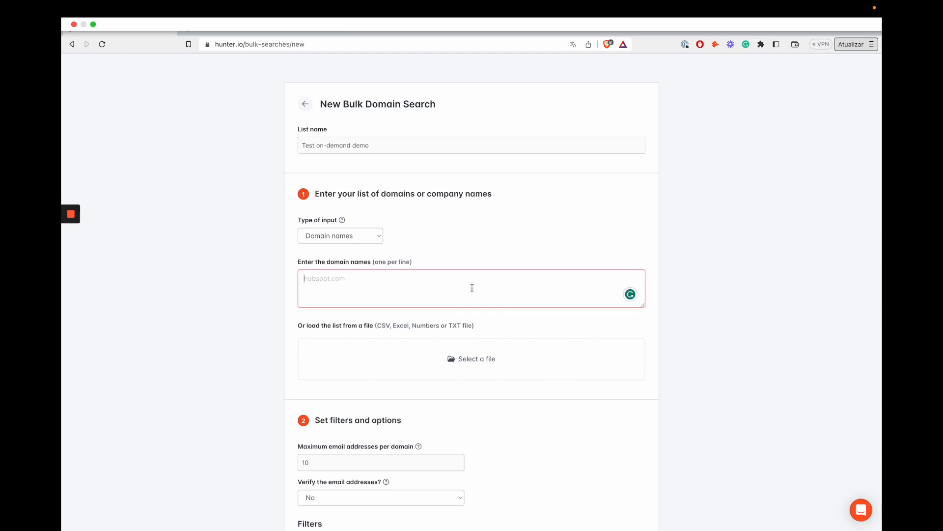
text(hunter.io)
key(Return)
text(Spotify.com)
drag(350, 282, 292, 275)
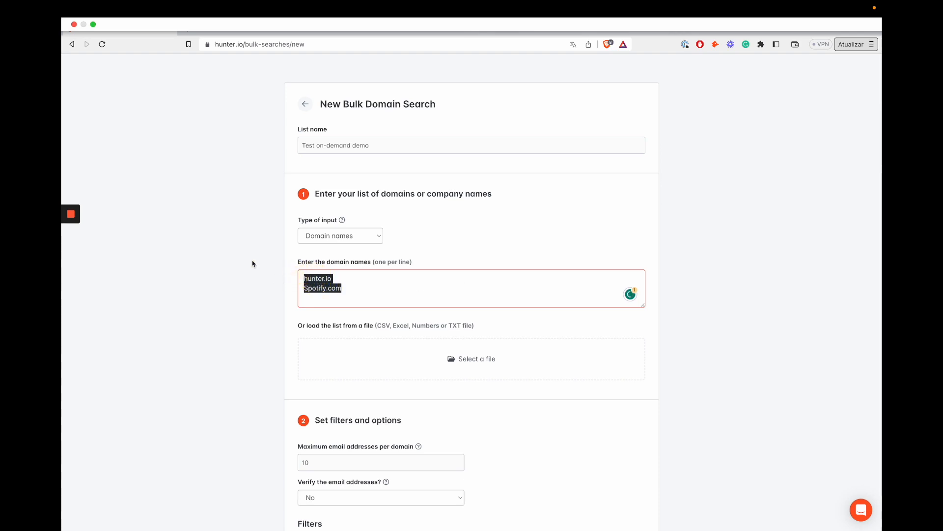
click(249, 260)
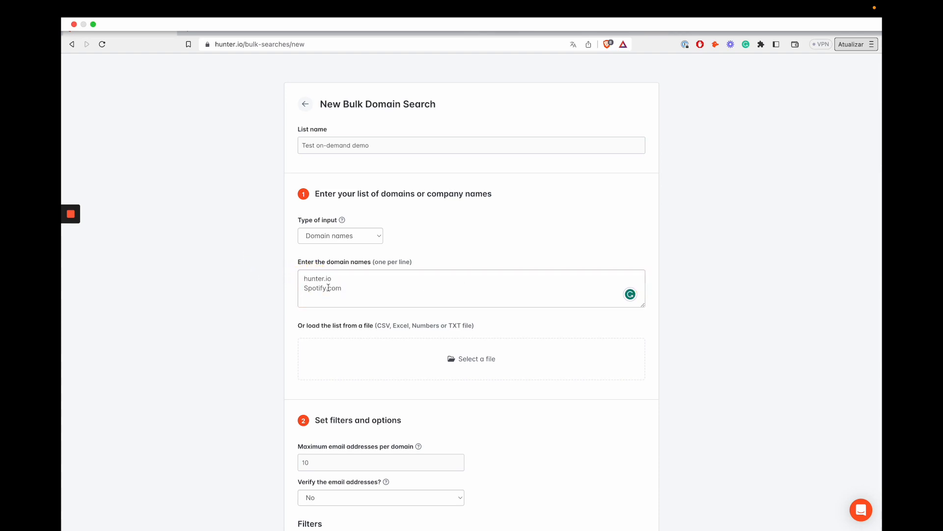
scroll(328, 287, down, 3)
scroll(329, 287, down, 2)
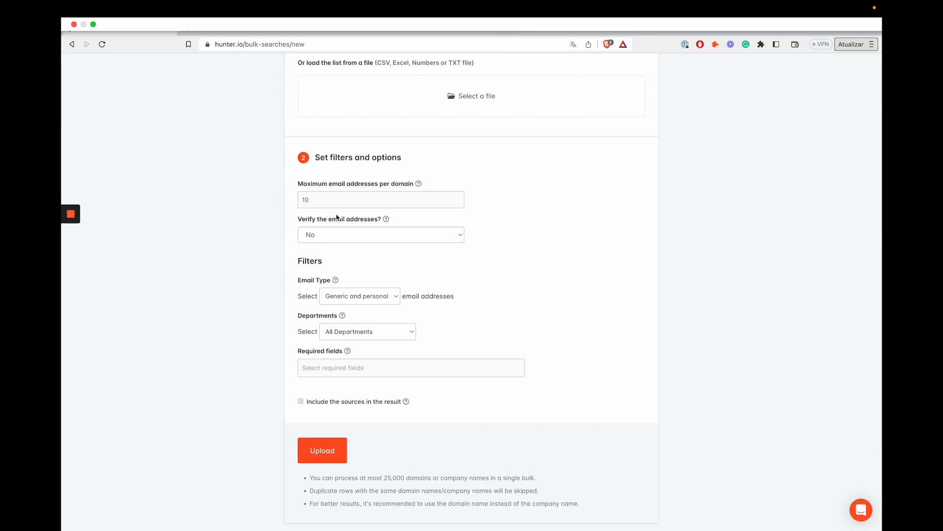
click(336, 199)
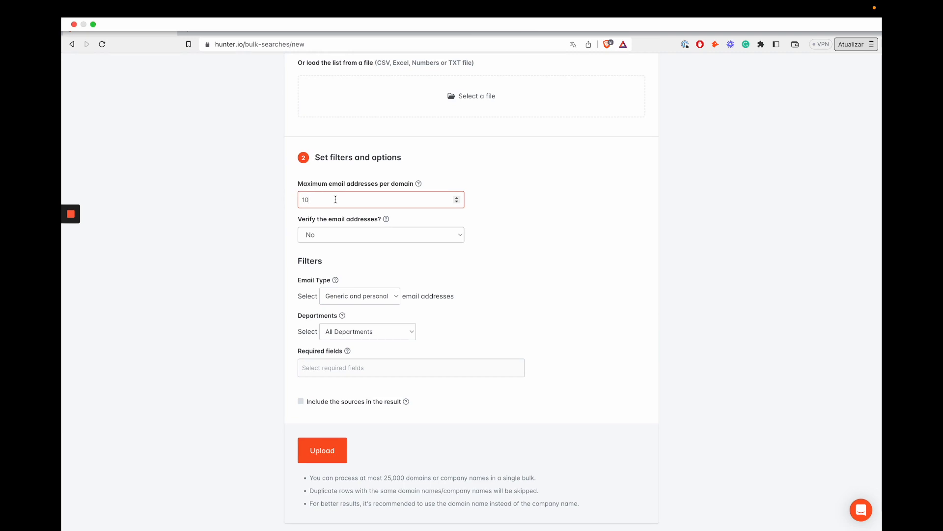
text(100)
key(BackSpace)
key(BackSpace)
key(BackSpace)
text(10)
click(384, 232)
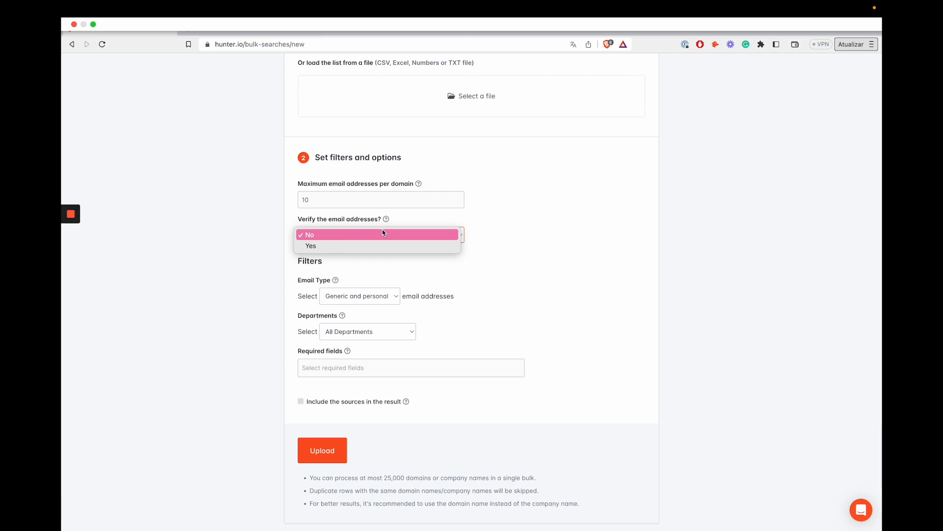
click(387, 203)
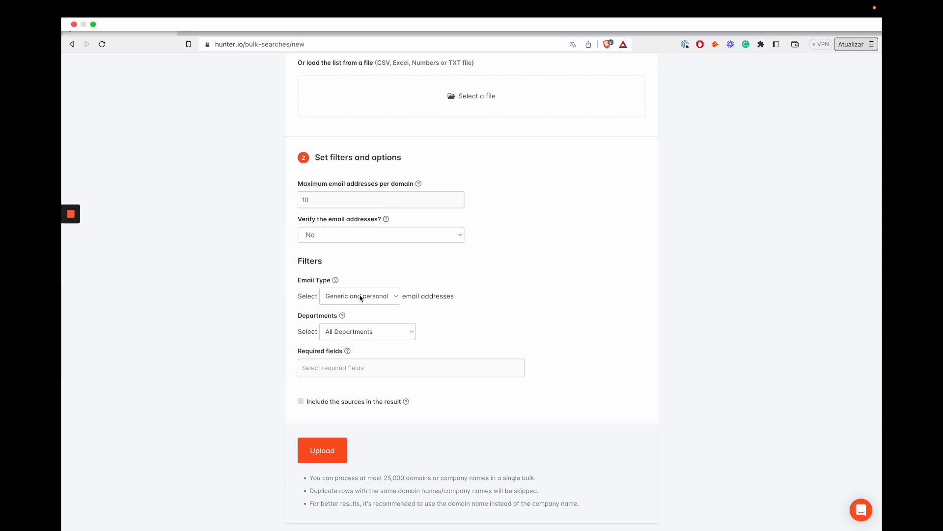
Set the Email Type filter to Personal with In priority.
scroll(360, 297, down, 2)
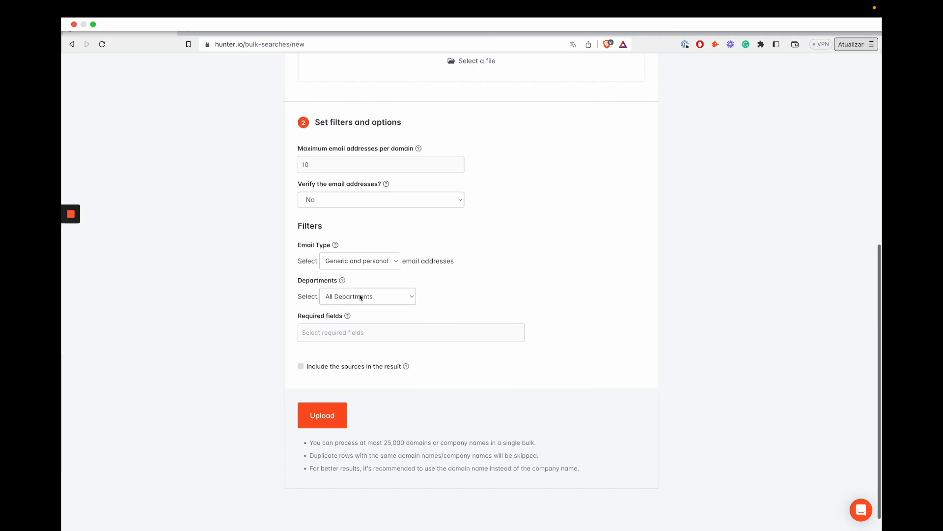
click(350, 262)
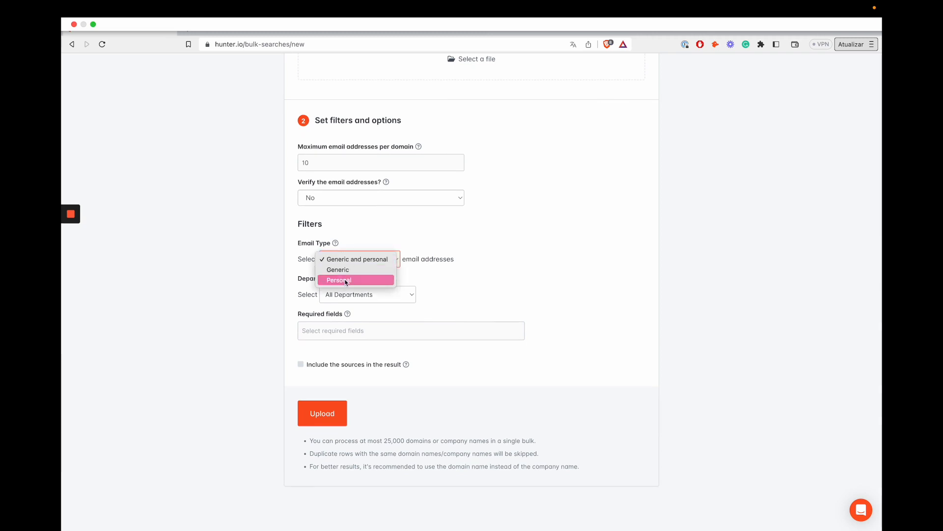
click(351, 280)
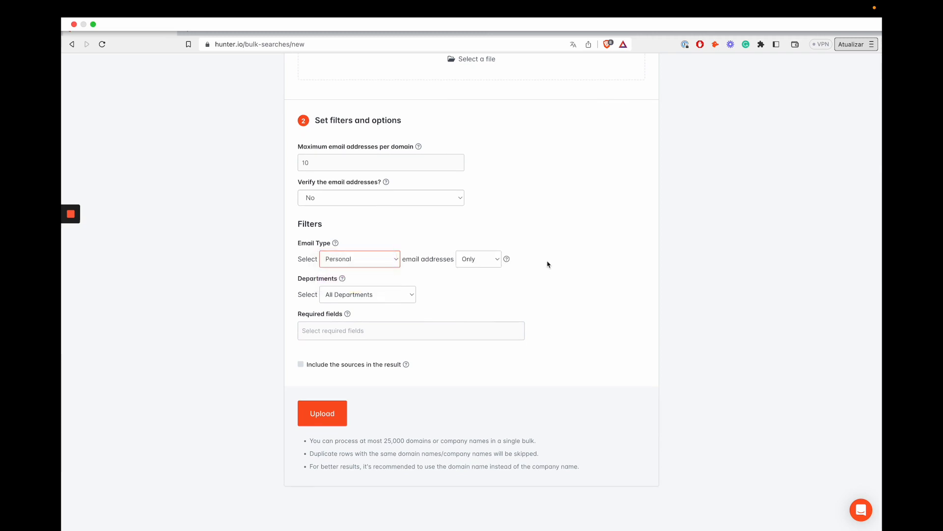
click(488, 260)
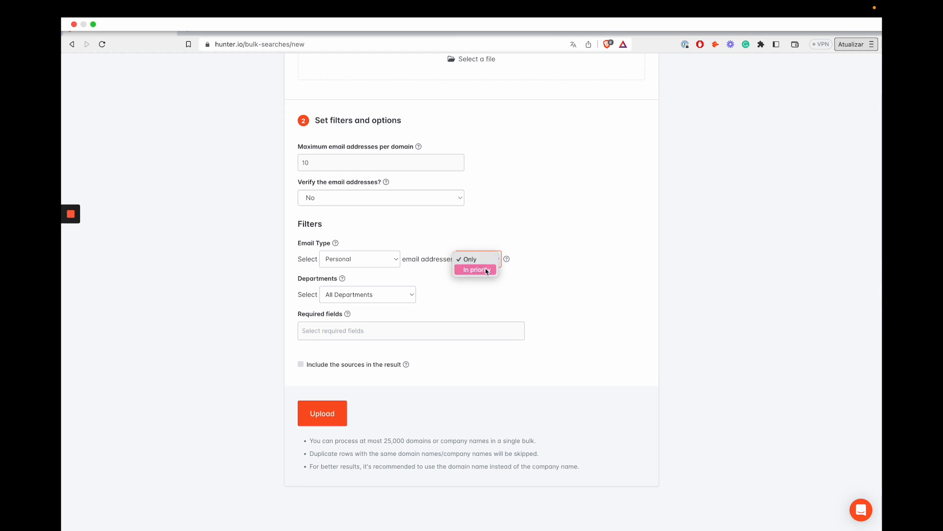
click(486, 271)
click(487, 271)
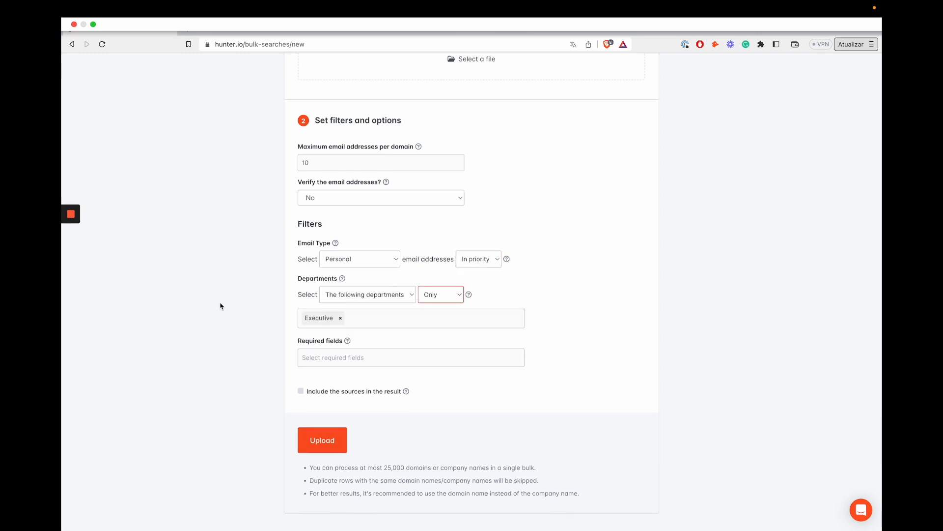
Leave required fields unset, exclude sources from results, and submit the bulk search.
click(381, 360)
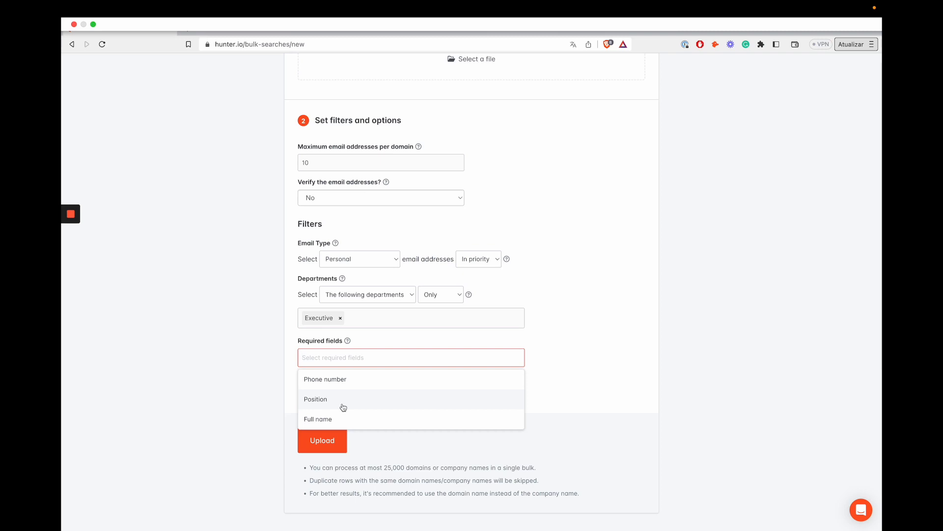
click(247, 354)
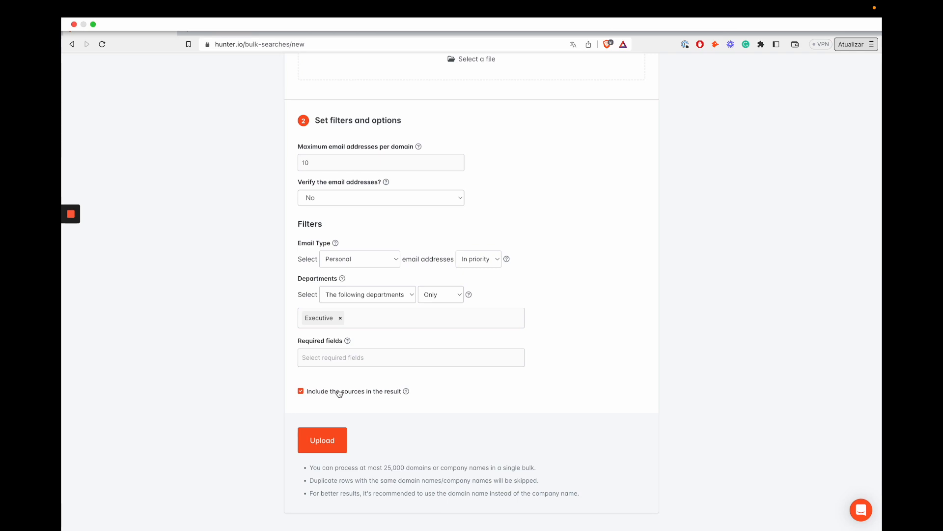
click(339, 391)
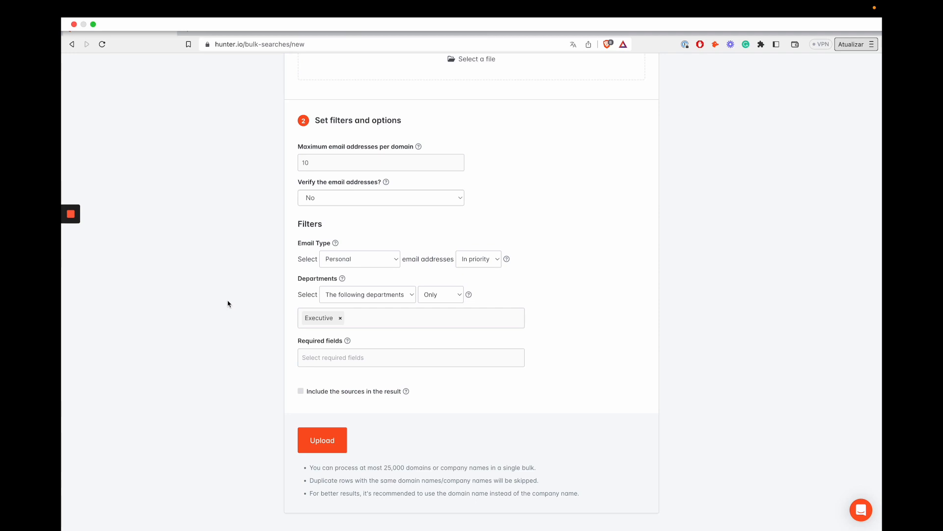
click(323, 441)
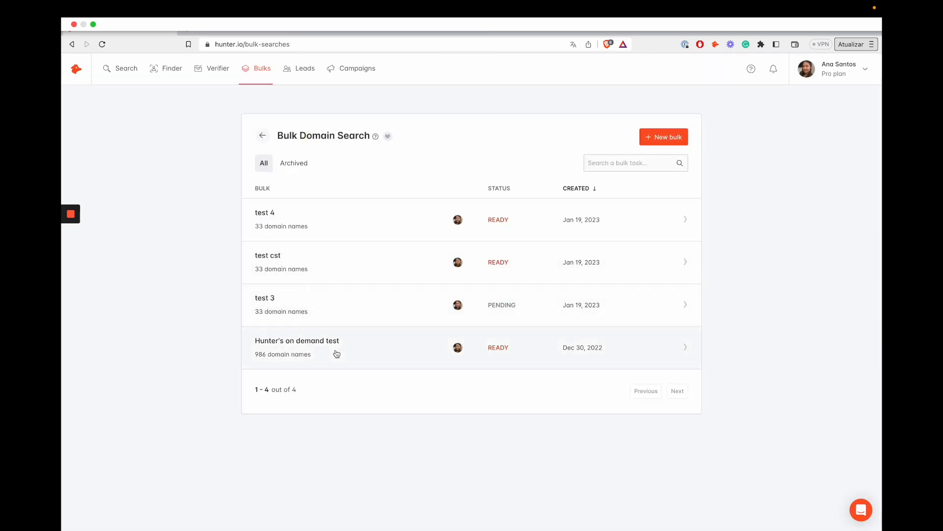
Review the 'Hunter's on demand test' results (986 domains, 2,412 emails) and its CSV download and import-as-leads options.
click(337, 350)
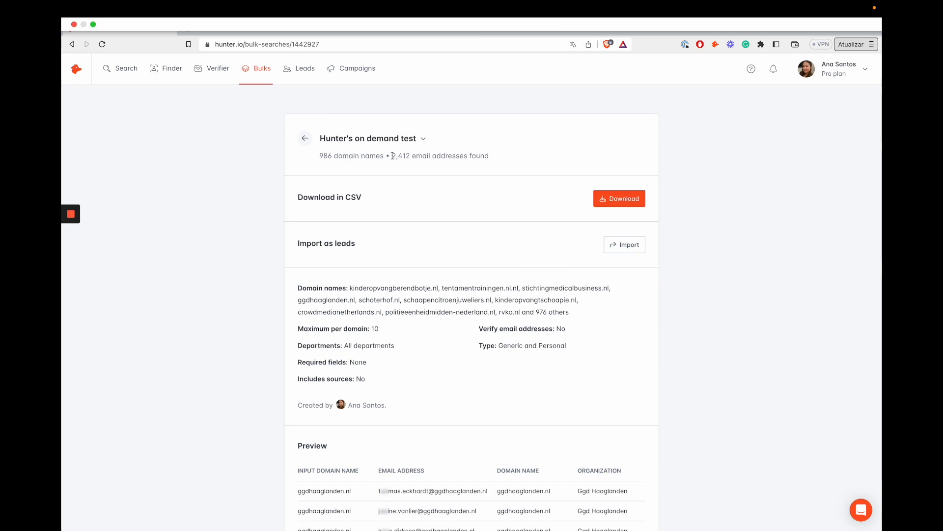
drag(392, 155, 485, 155)
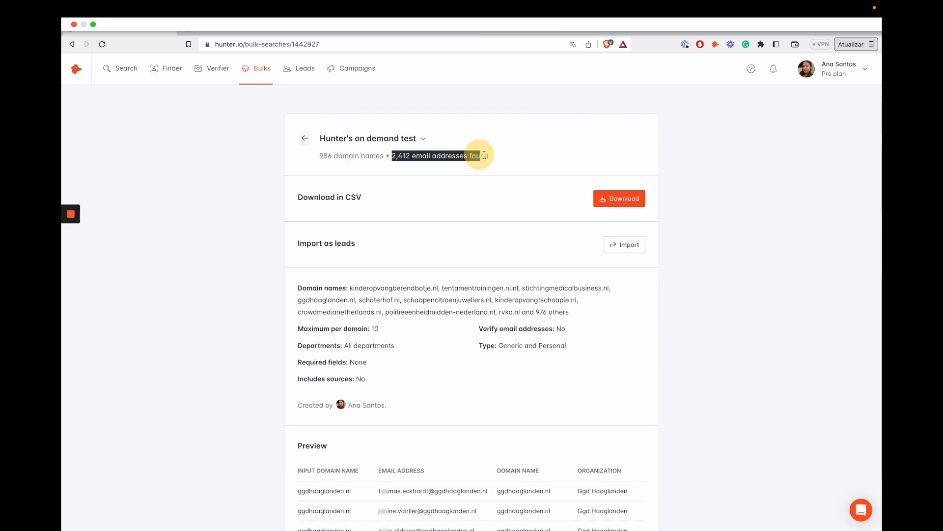
click(615, 200)
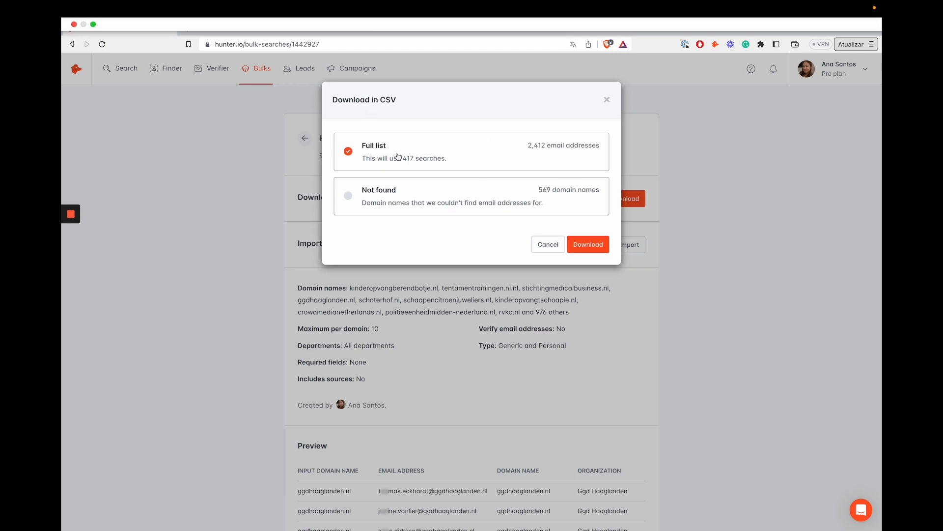
drag(401, 158, 447, 158)
click(606, 101)
click(623, 246)
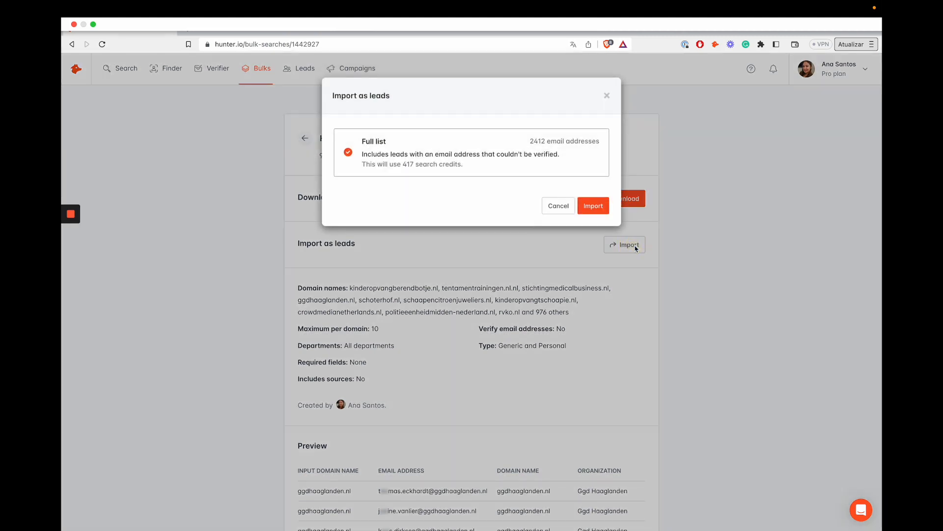
click(609, 101)
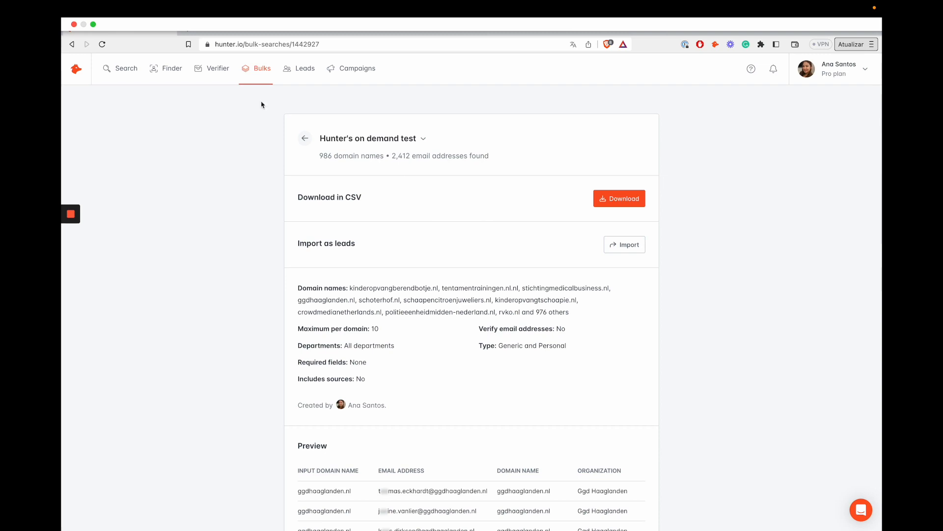
Go to All leads, start and cancel a new leads list, then search the leads lists.
click(293, 69)
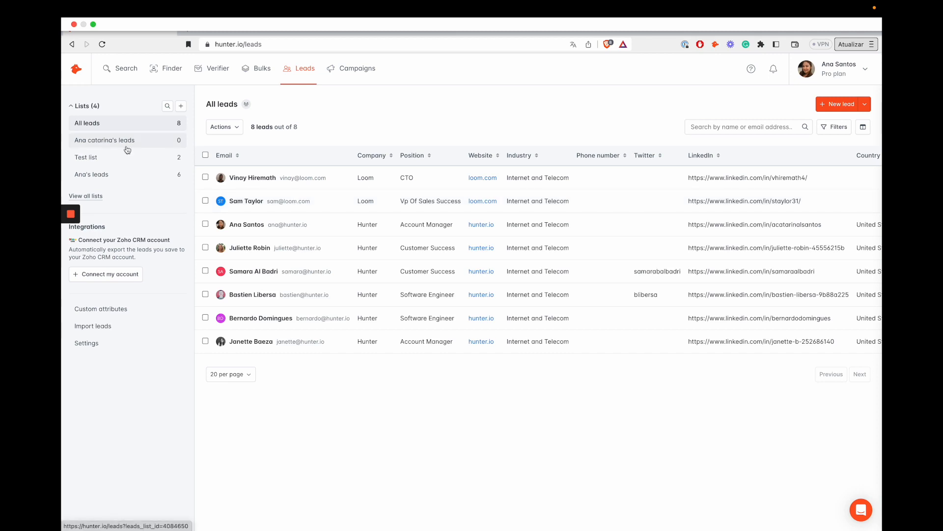
click(186, 109)
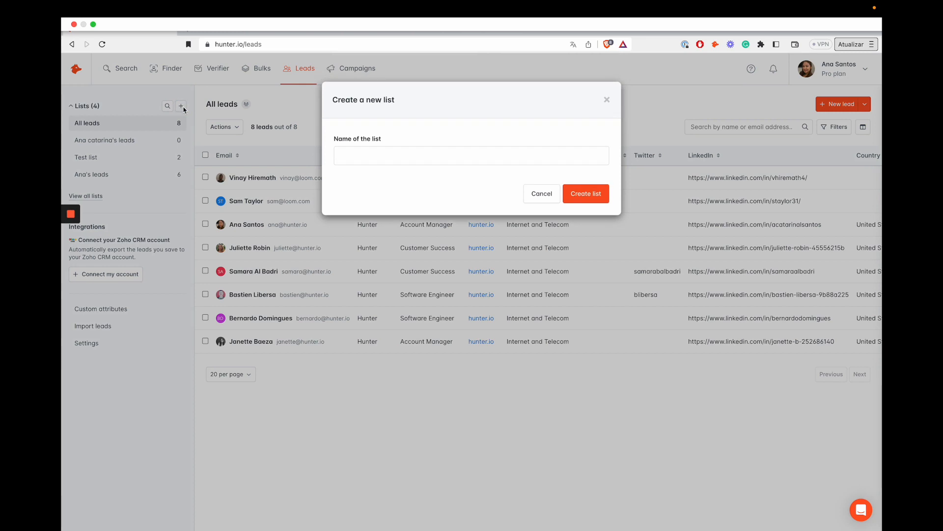
click(607, 100)
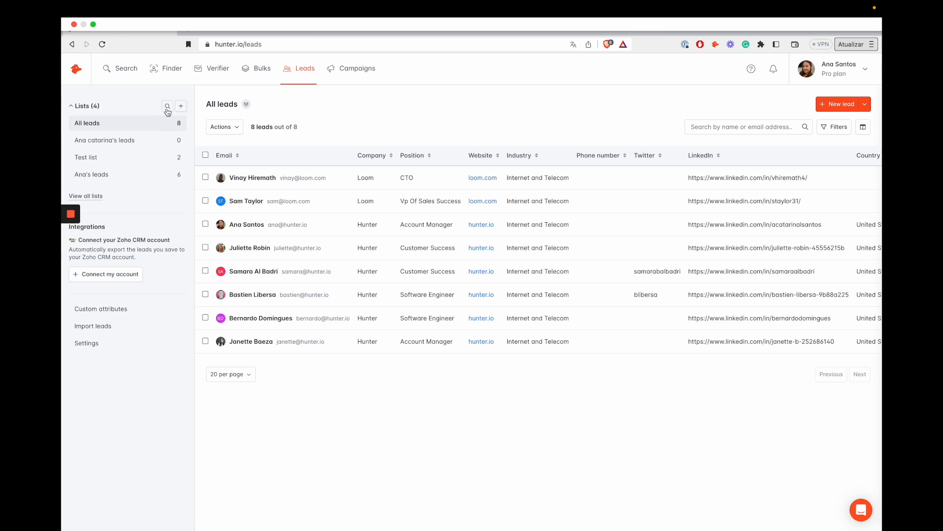
click(167, 106)
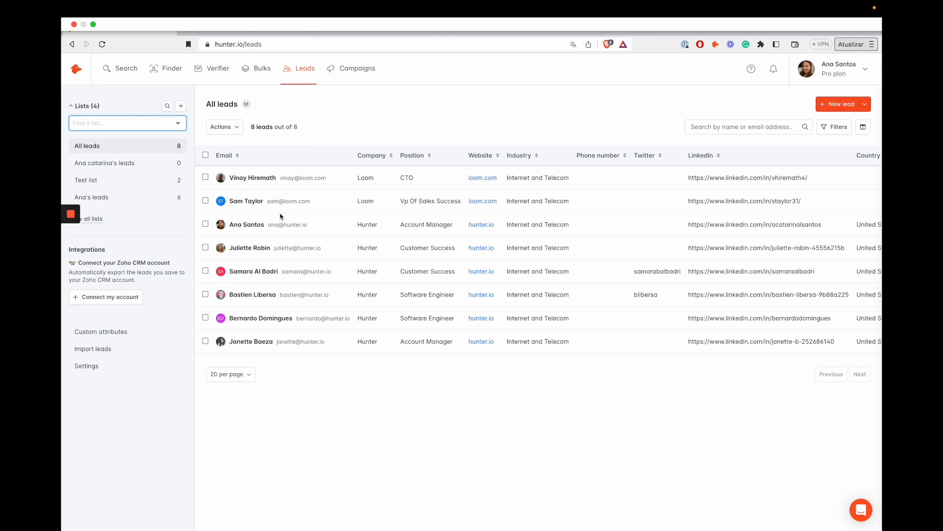
Check the list choice on the new-lead form, close it unsaved, and show leads bulk actions.
click(850, 110)
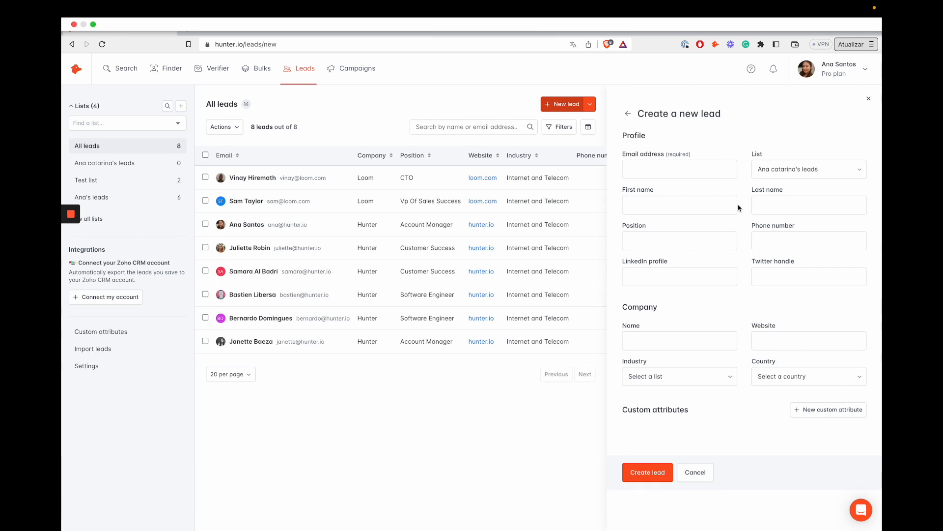
click(787, 169)
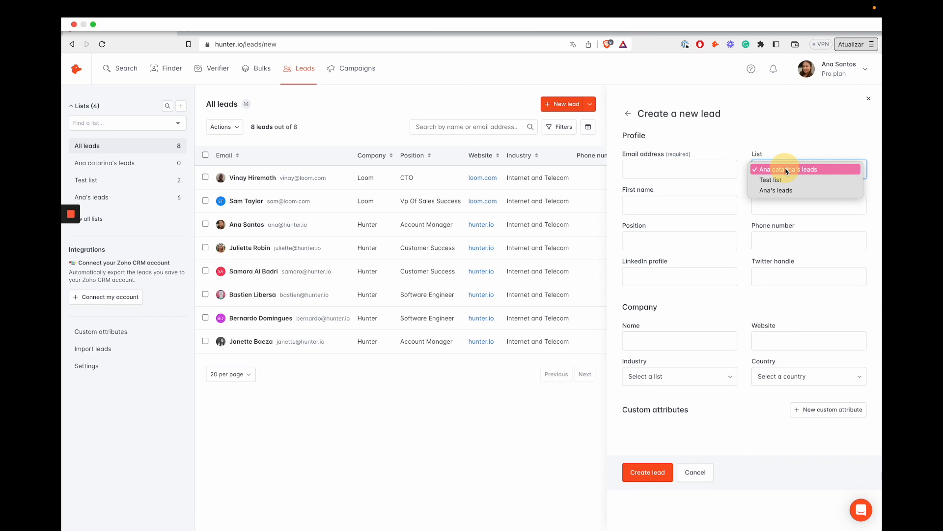
click(787, 169)
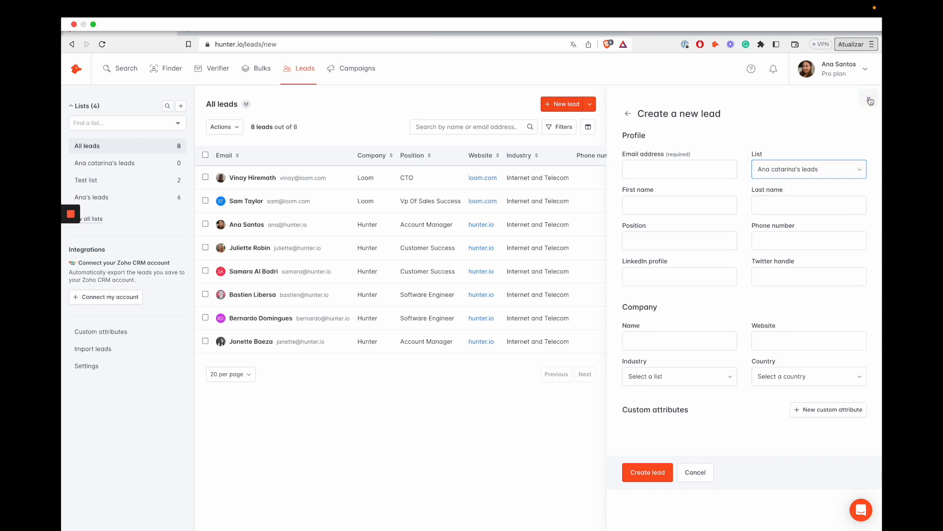
click(869, 98)
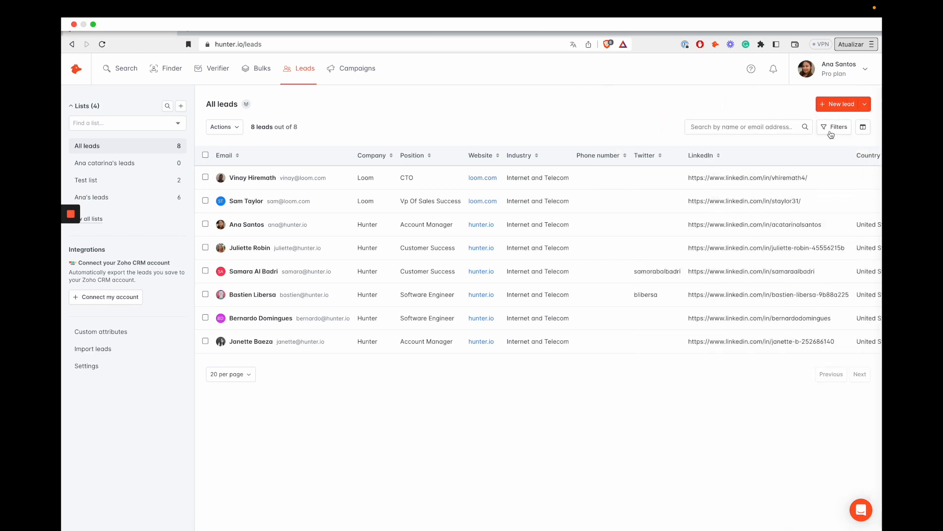
click(222, 130)
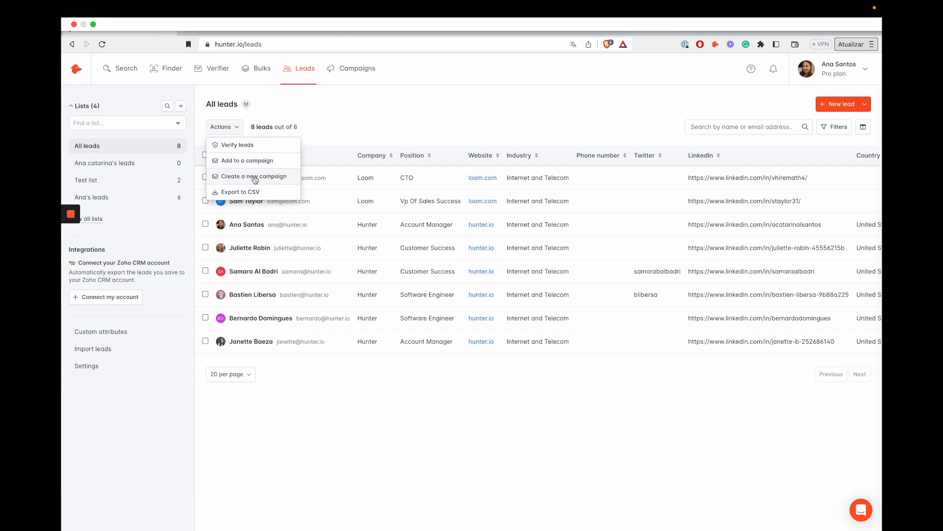
Look at the third lead's details, then try a Company filter on the leads.
click(453, 118)
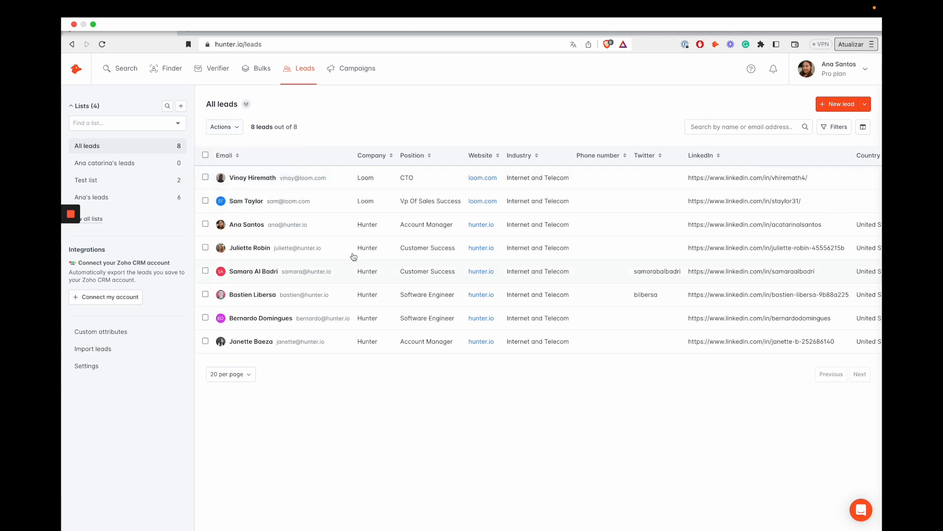
click(354, 225)
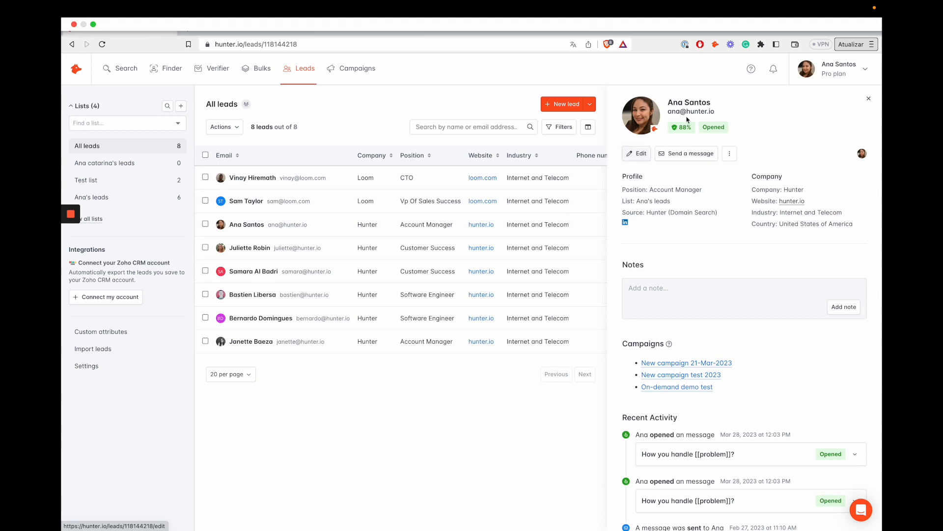
click(868, 98)
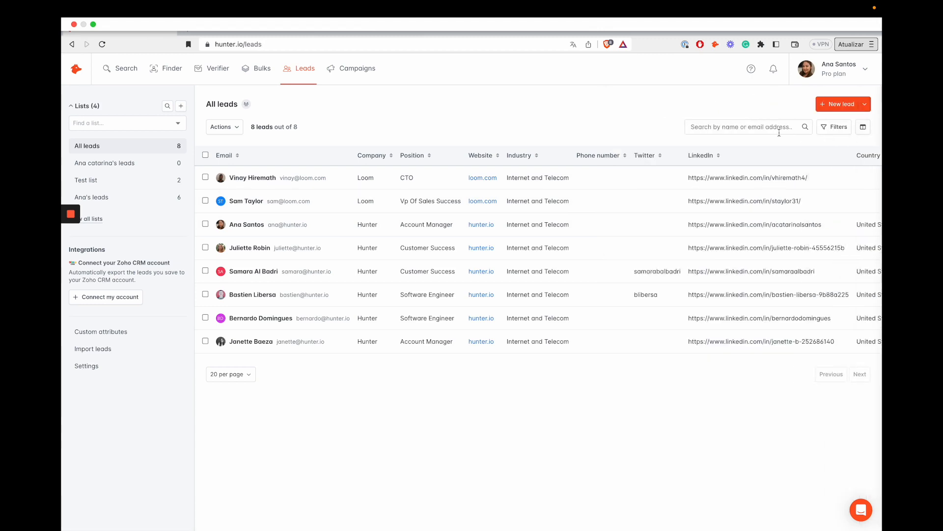
click(836, 127)
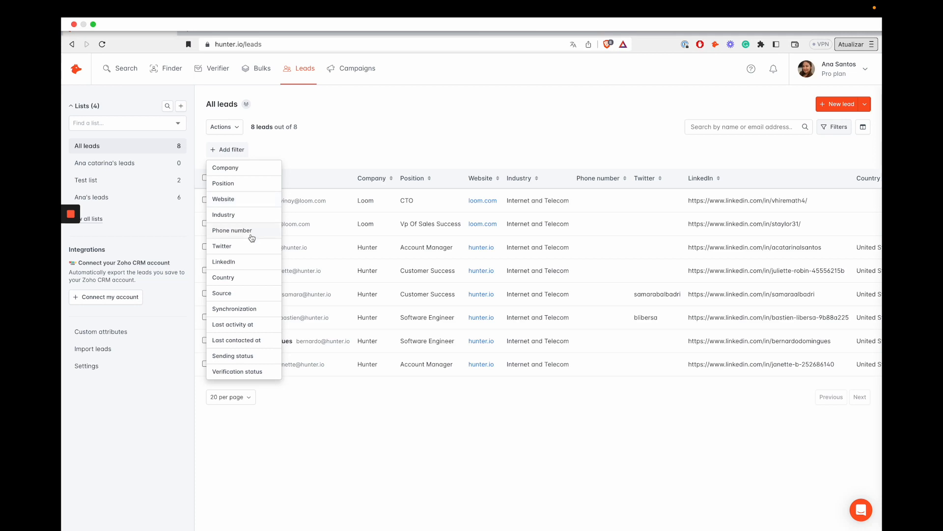
click(247, 169)
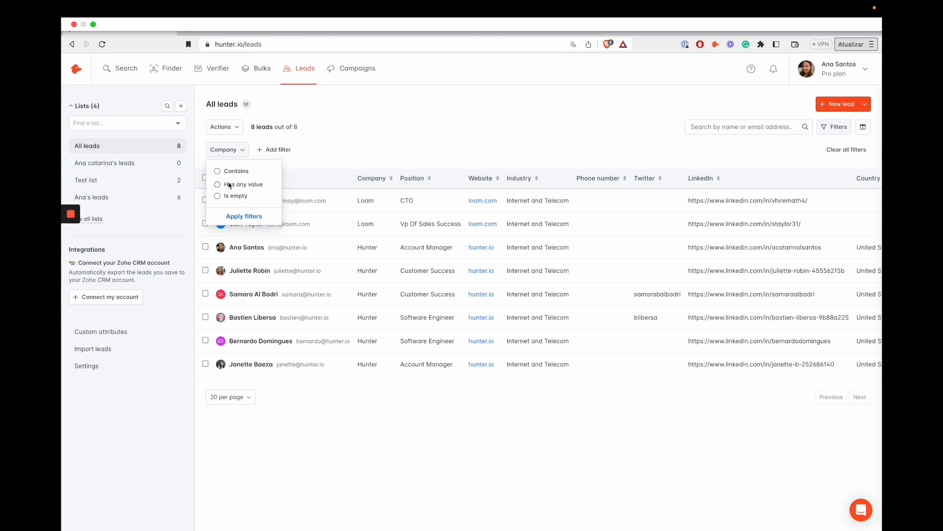
click(341, 171)
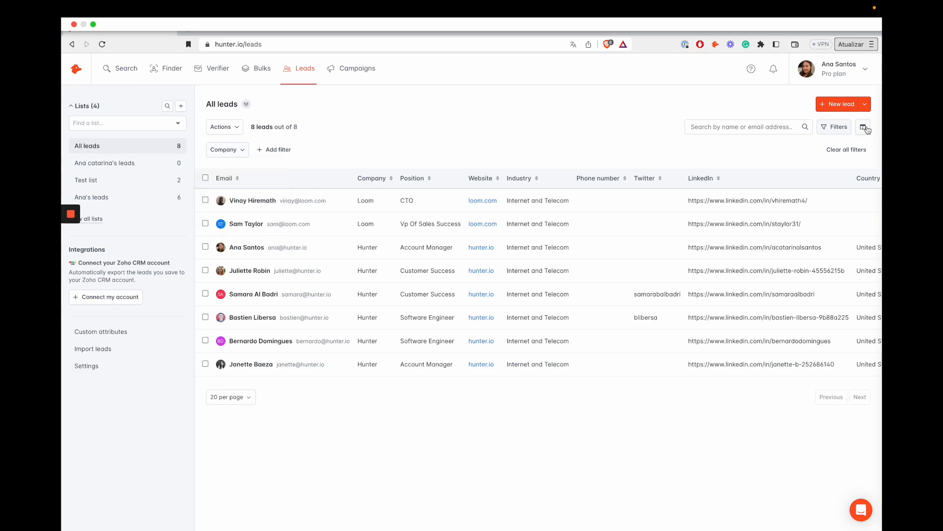
Hide the Synchronization and Source columns in the leads table and apply the change.
click(866, 128)
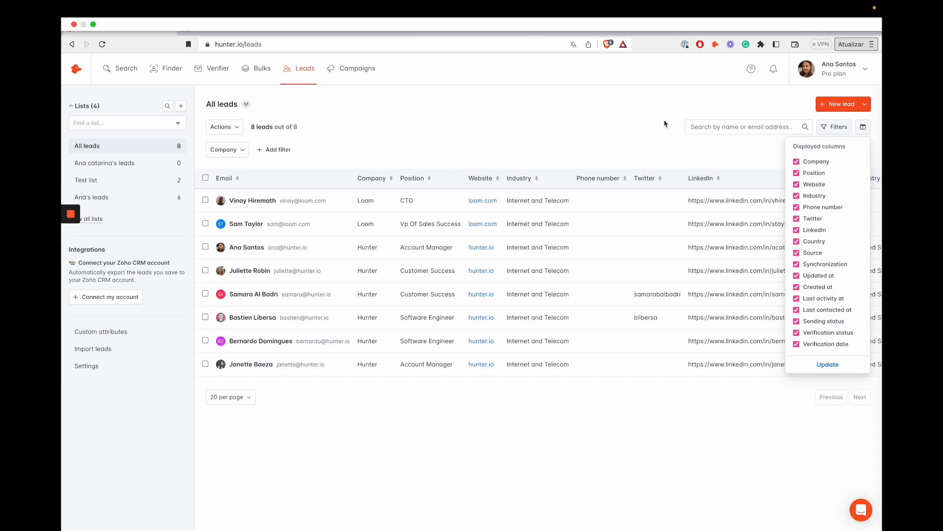
click(809, 257)
click(809, 254)
click(826, 364)
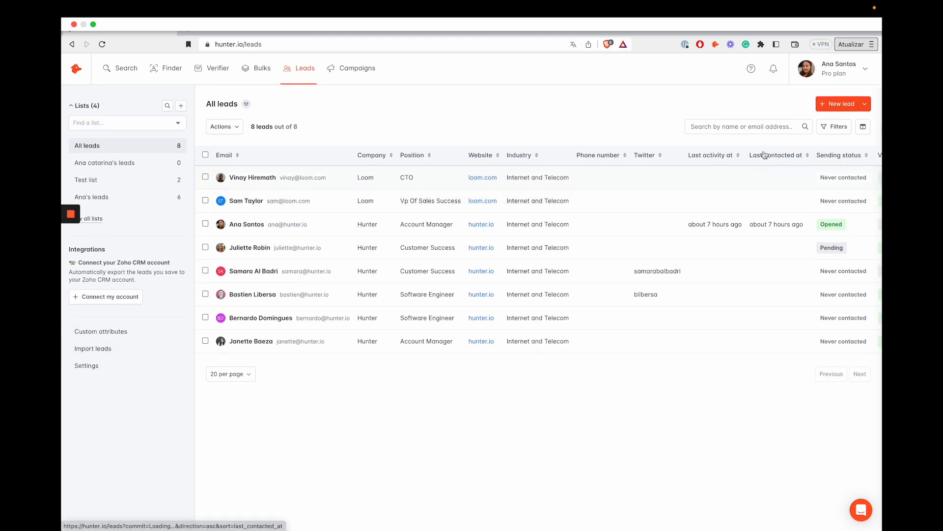
click(866, 104)
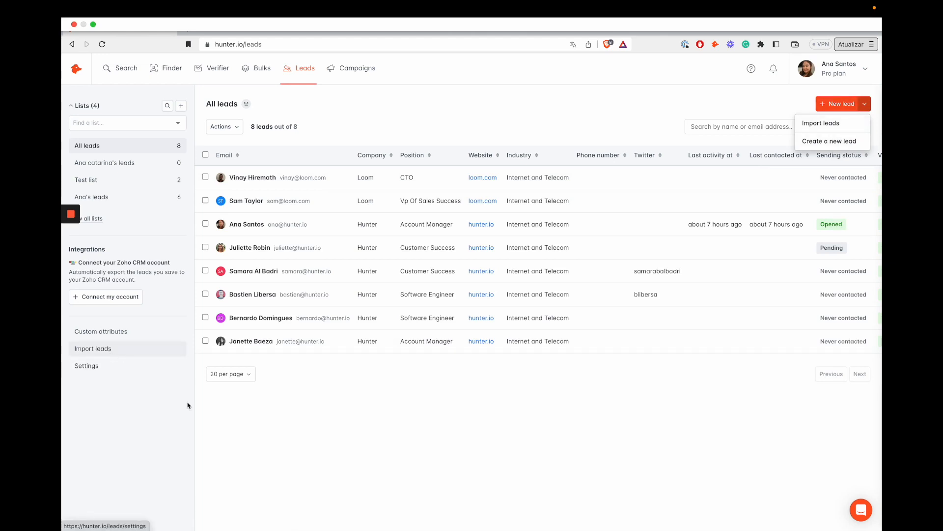
Browse the Custom attributes and Leads settings pages, then go to the Campaigns list.
click(215, 408)
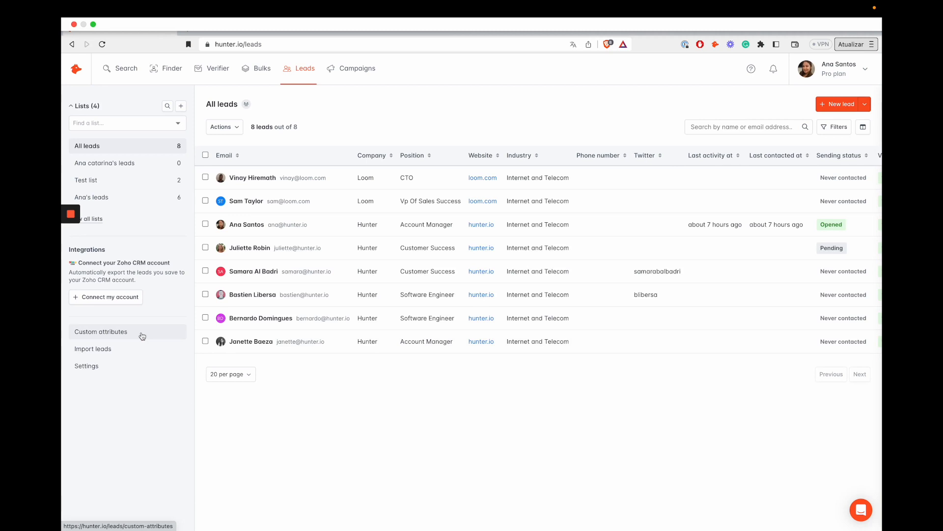
click(142, 335)
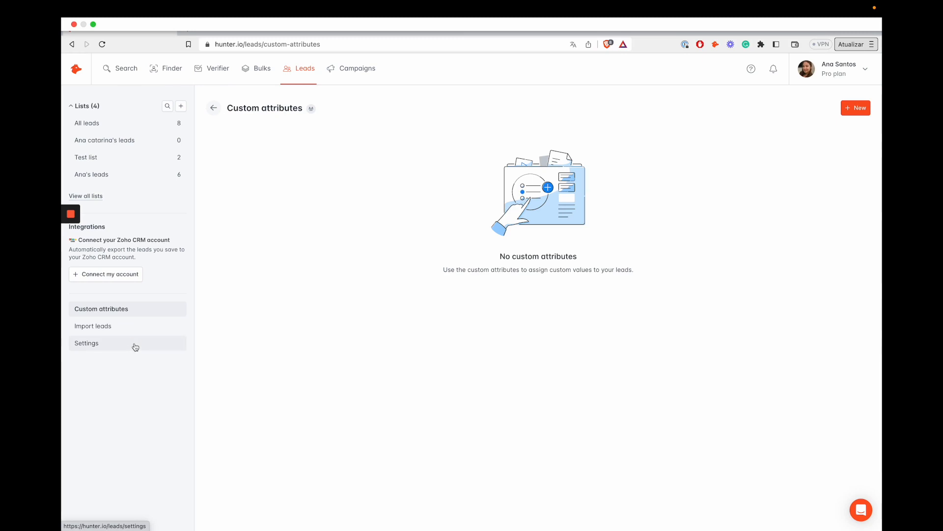
click(135, 347)
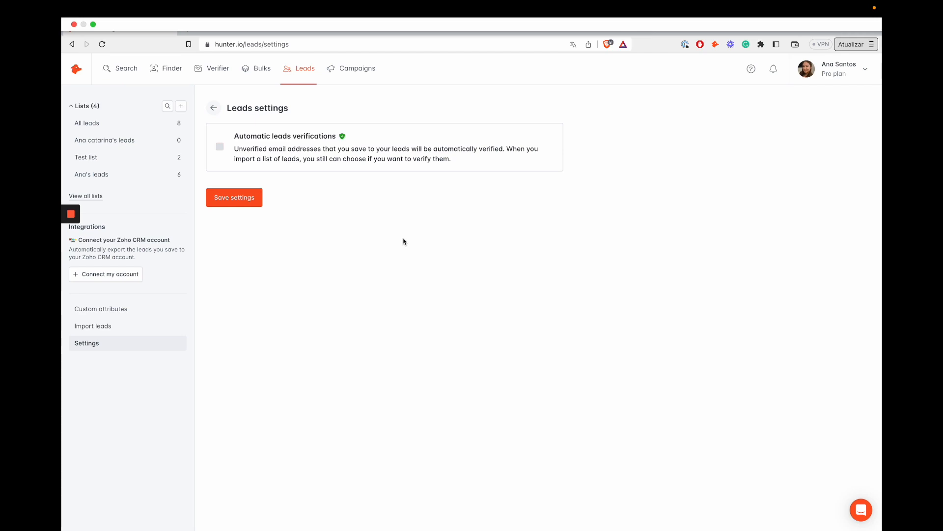
click(363, 81)
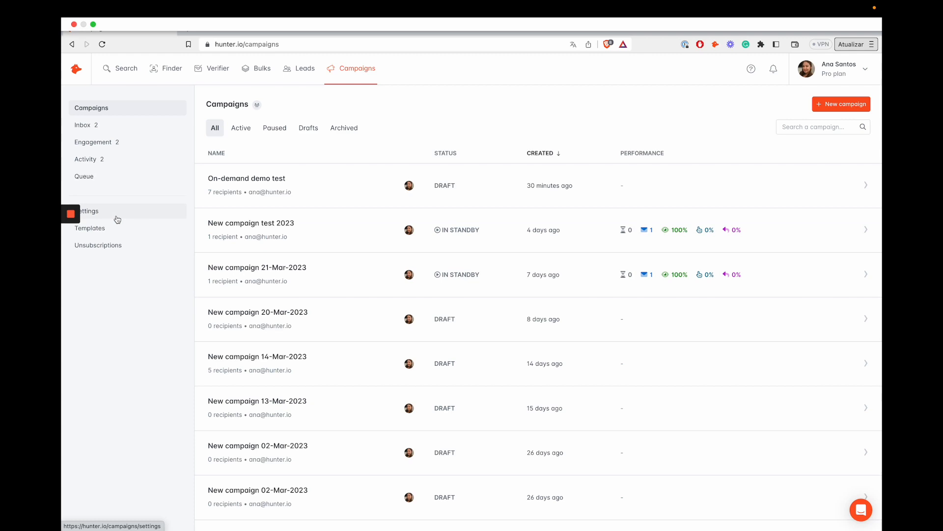
Check the campaign settings, then create 'New campaign 28-Mar-2023' and choose Rename from its title menu.
click(117, 220)
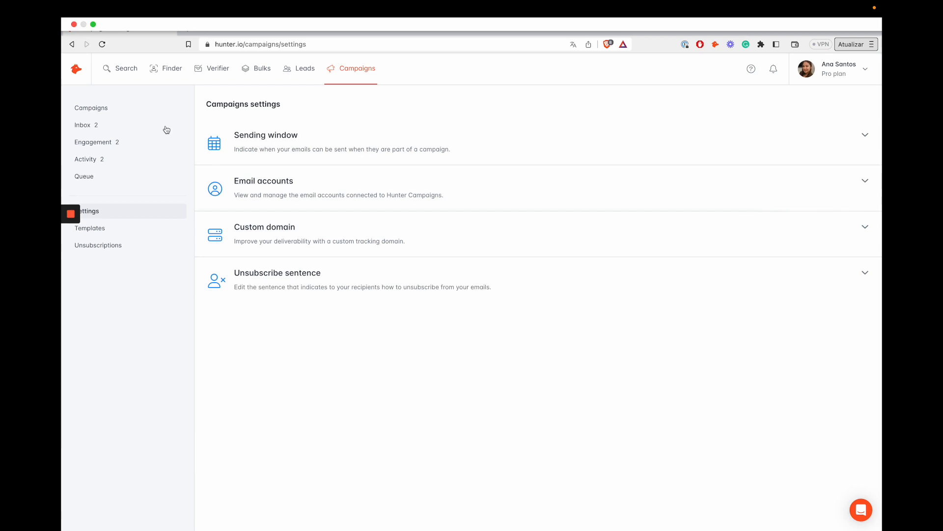
click(99, 107)
click(841, 104)
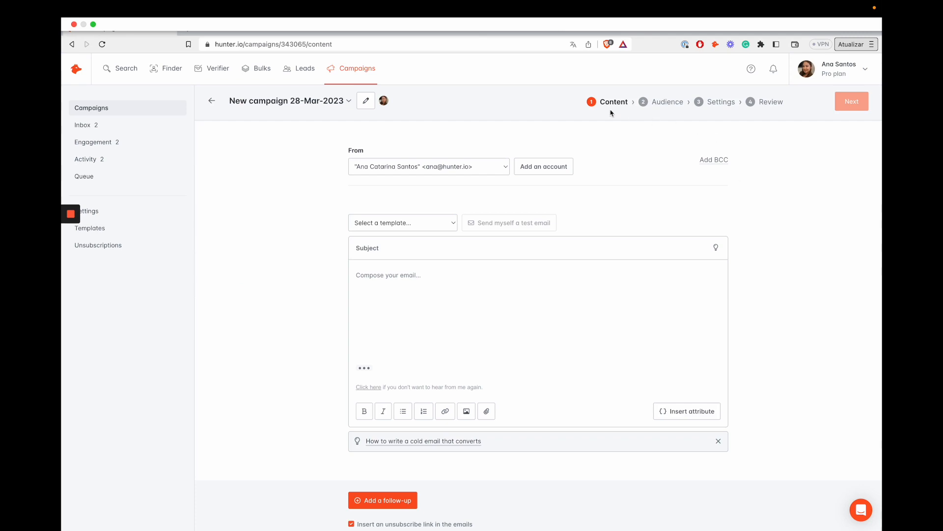
click(285, 107)
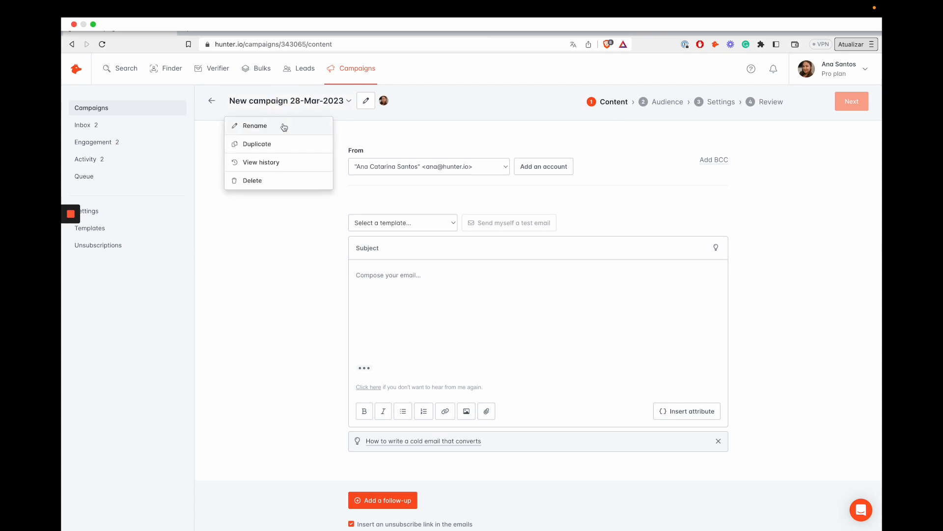
click(285, 126)
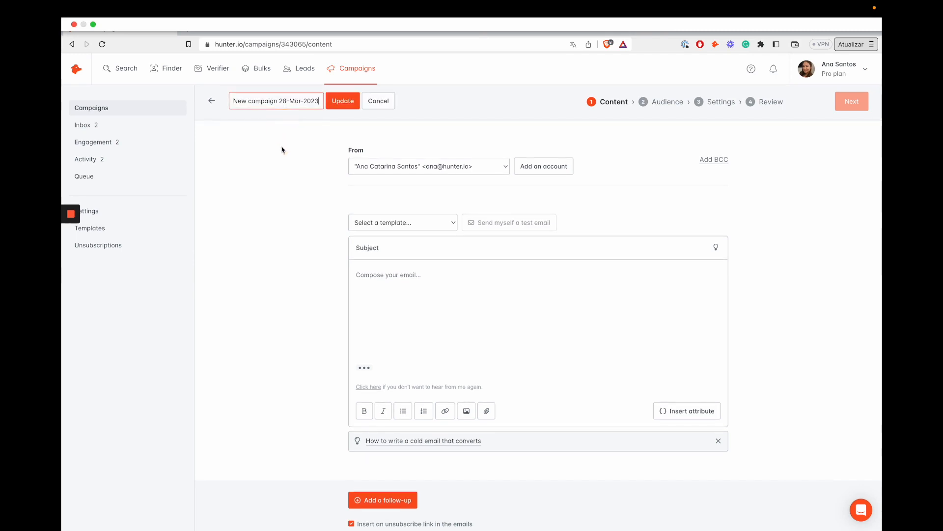
Replace the campaign name with 'On-demand demo test' and save it.
key(super+a)
text(Ond-demand)
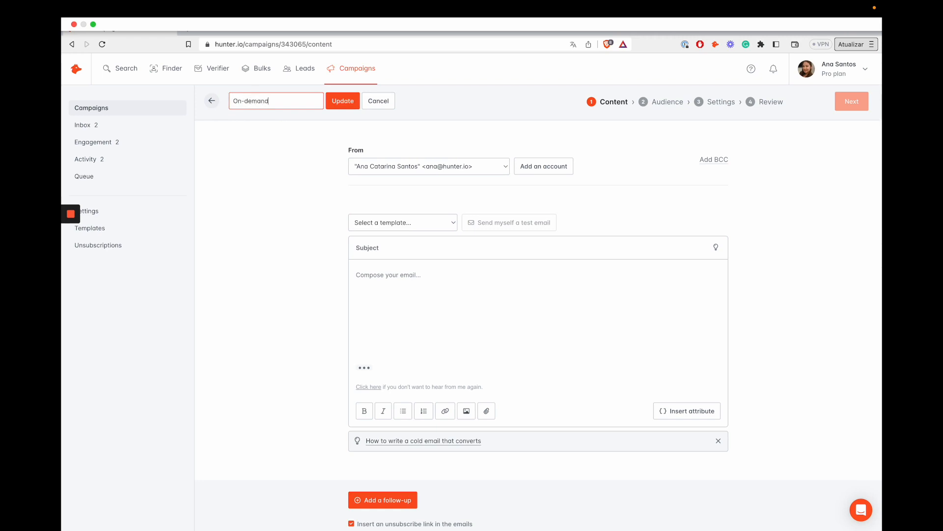
text( demo test)
click(345, 104)
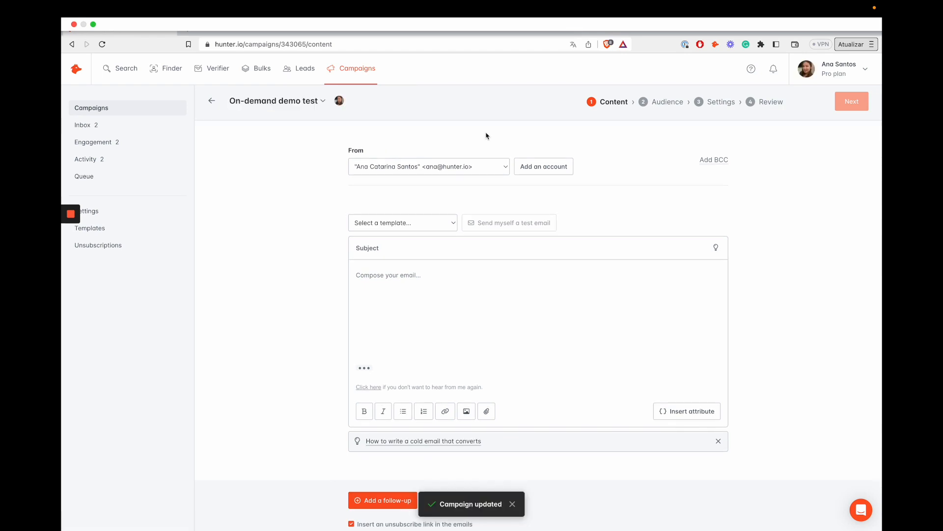
click(427, 168)
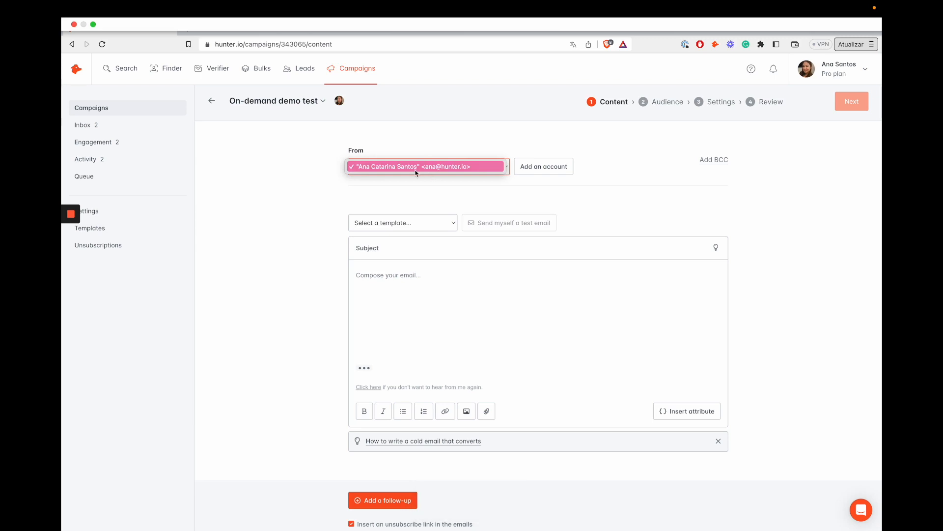
Keep the current sender and load the 'Sales template' subject and body into the first email.
click(331, 190)
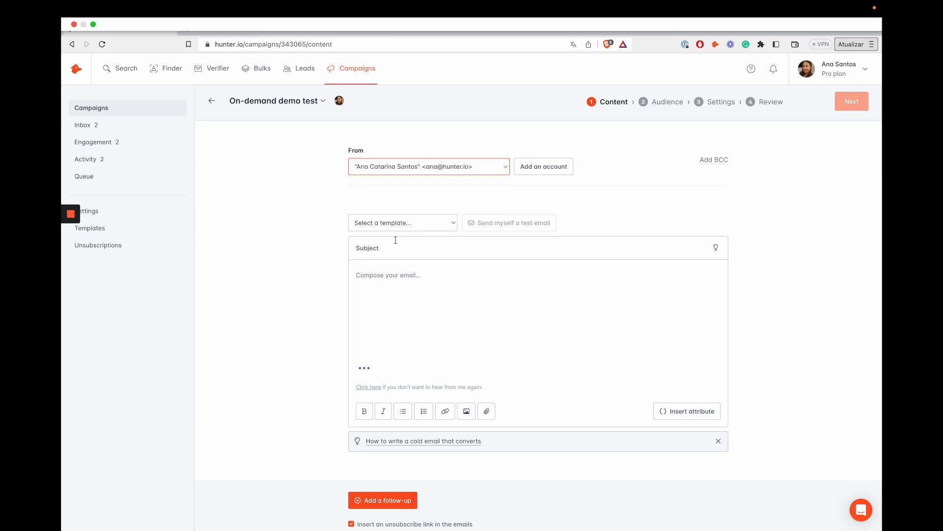
click(423, 318)
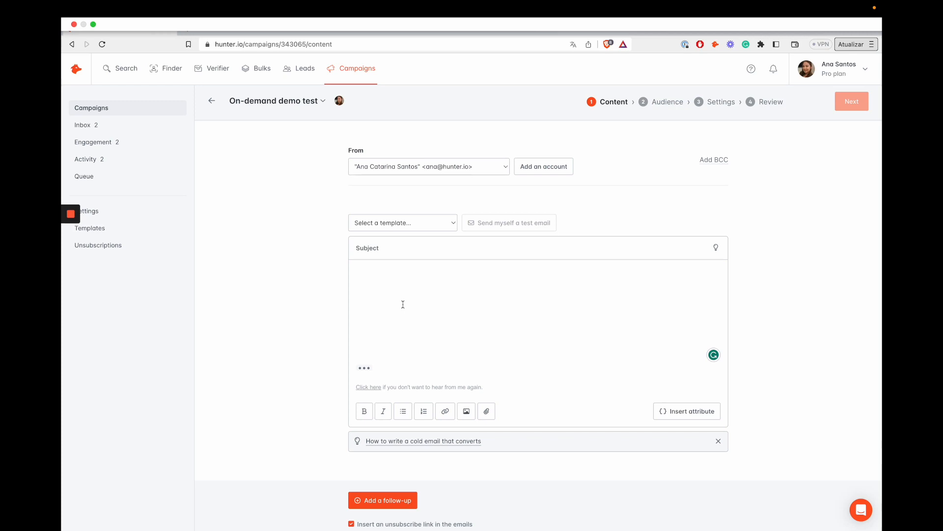
click(379, 280)
click(379, 228)
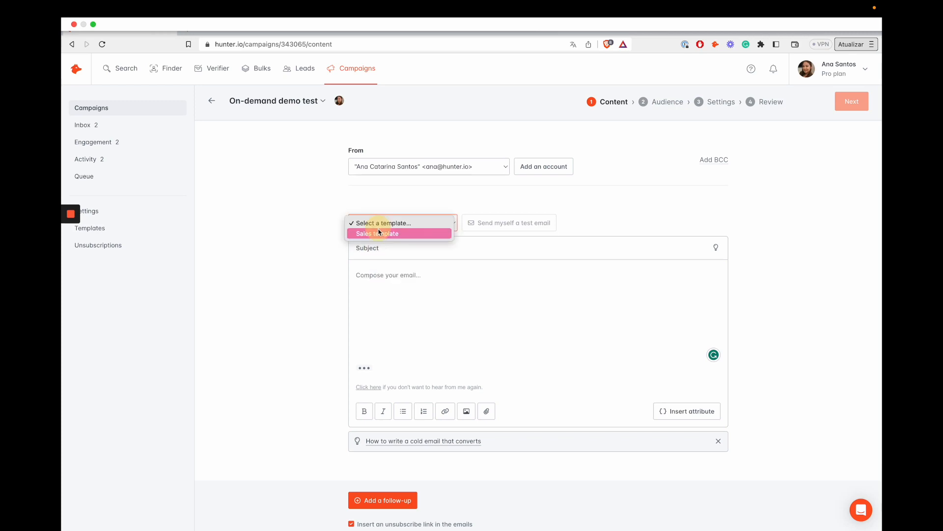
click(379, 234)
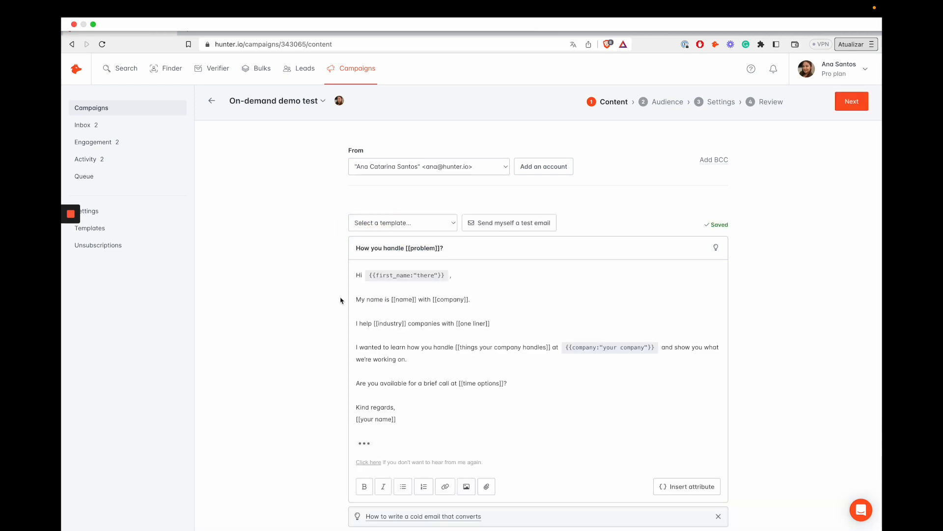
scroll(344, 300, down, 2)
scroll(348, 300, down, 2)
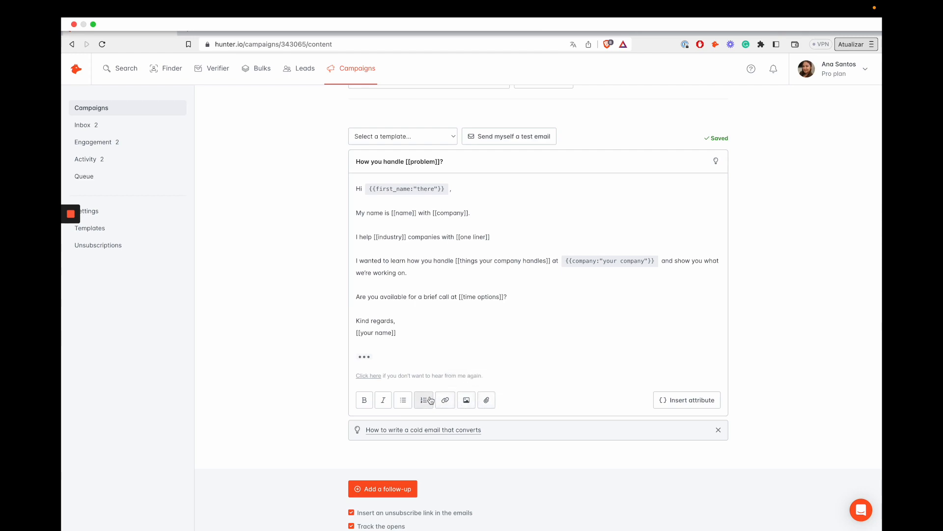
click(680, 400)
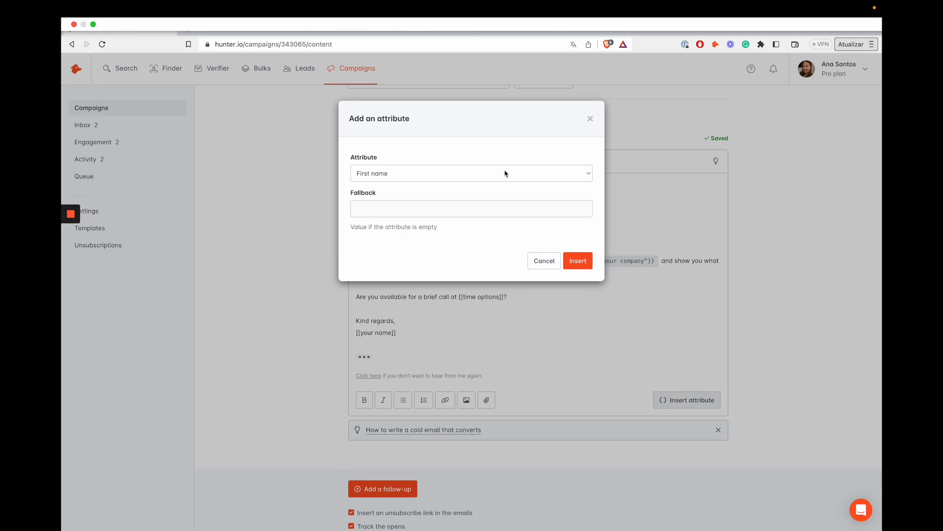
click(590, 119)
scroll(583, 219, down, 1)
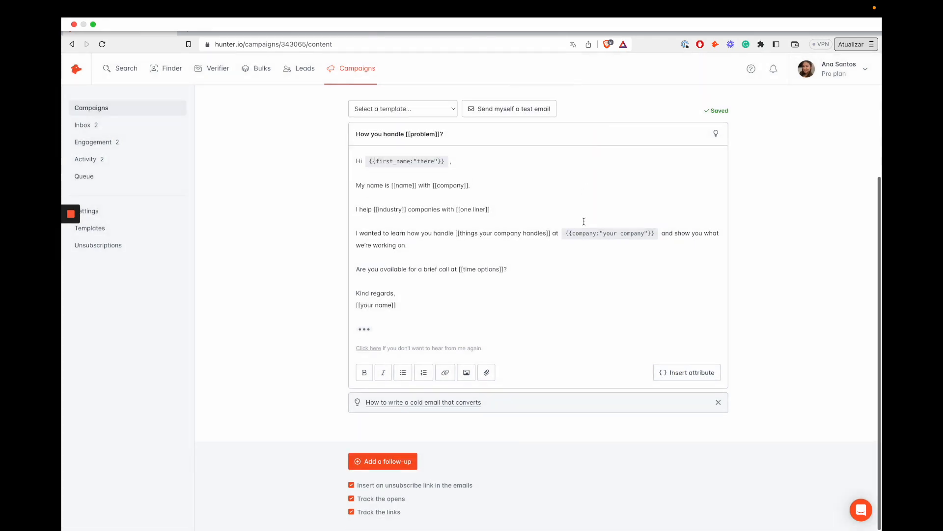
click(381, 460)
scroll(517, 439, down, 3)
scroll(517, 439, down, 5)
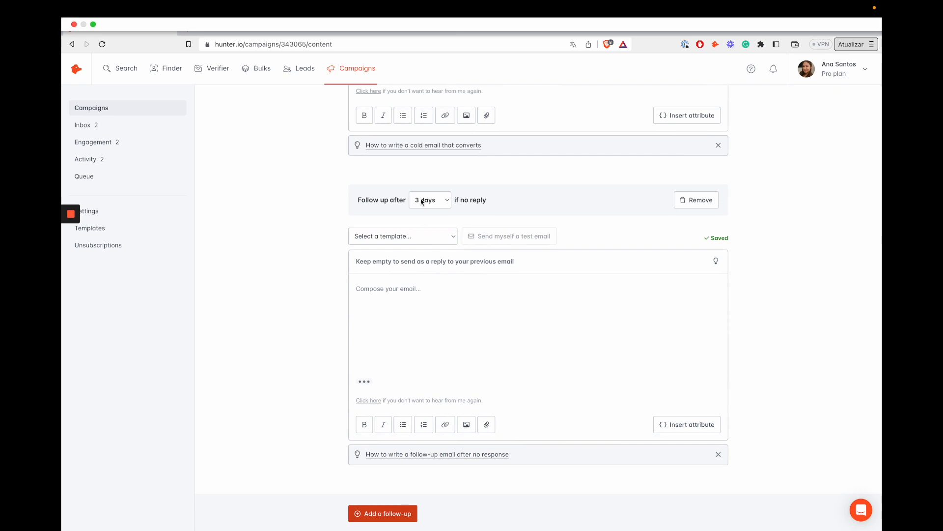
click(422, 201)
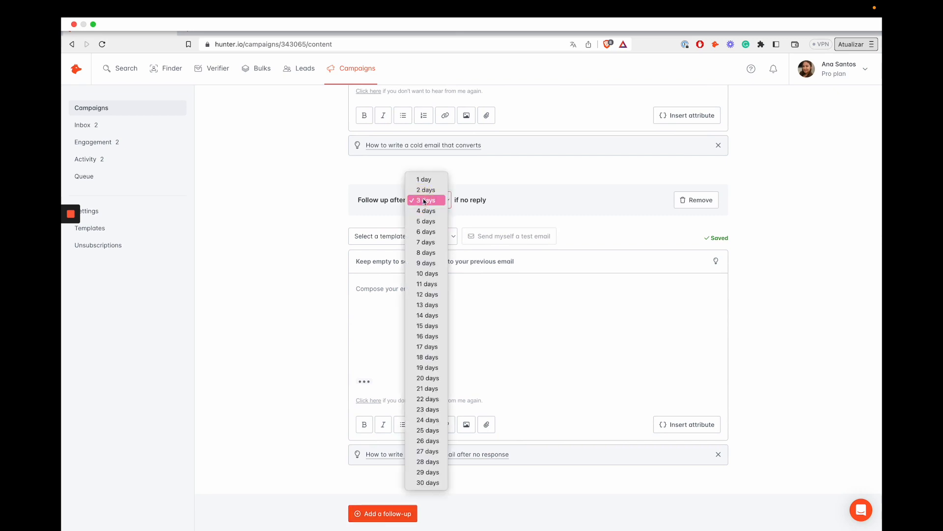
click(425, 201)
click(572, 304)
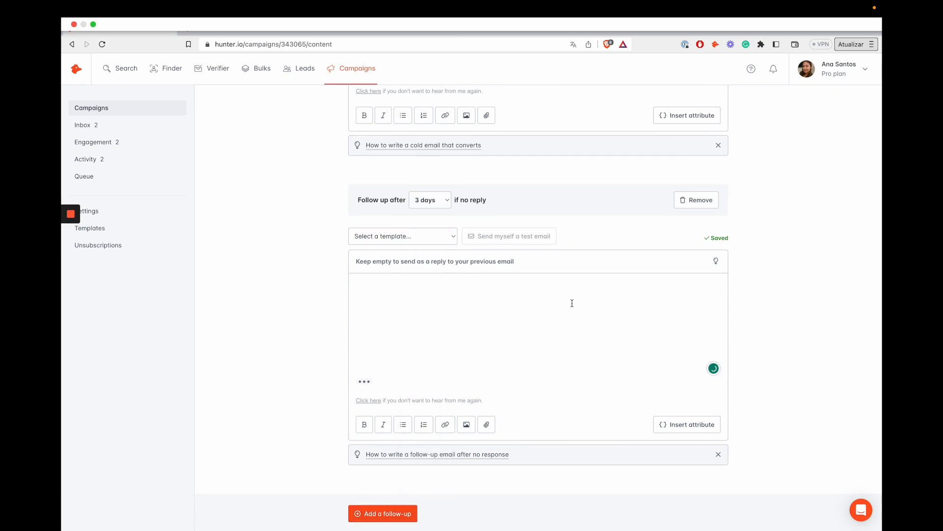
click(503, 305)
scroll(503, 305, down, 2)
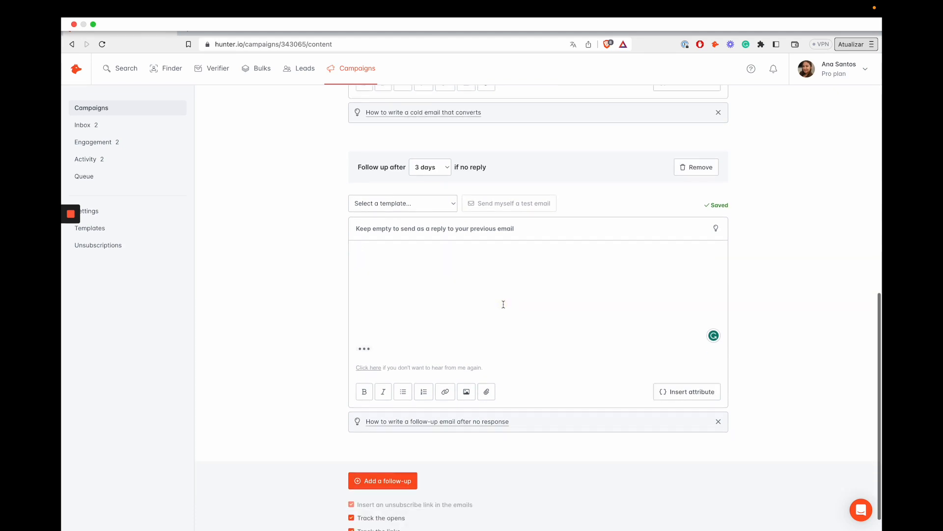
click(696, 148)
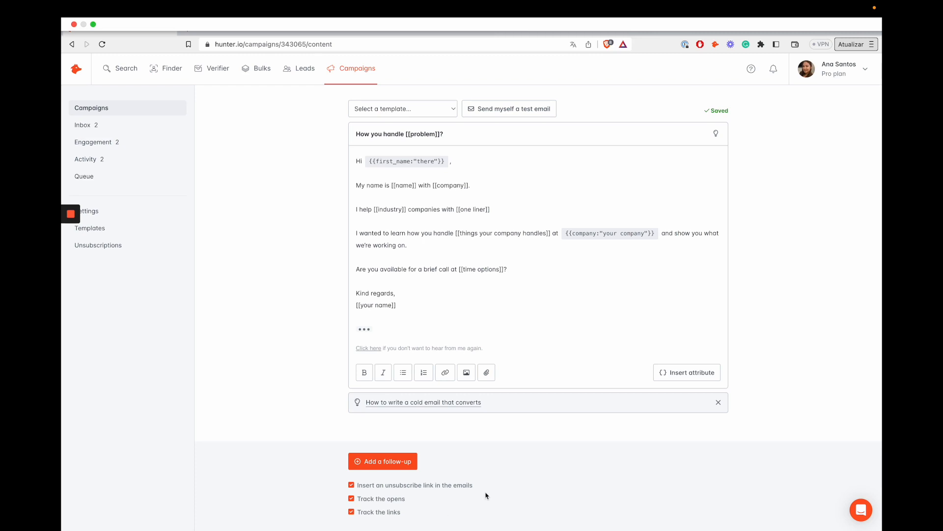
scroll(500, 483, up, 3)
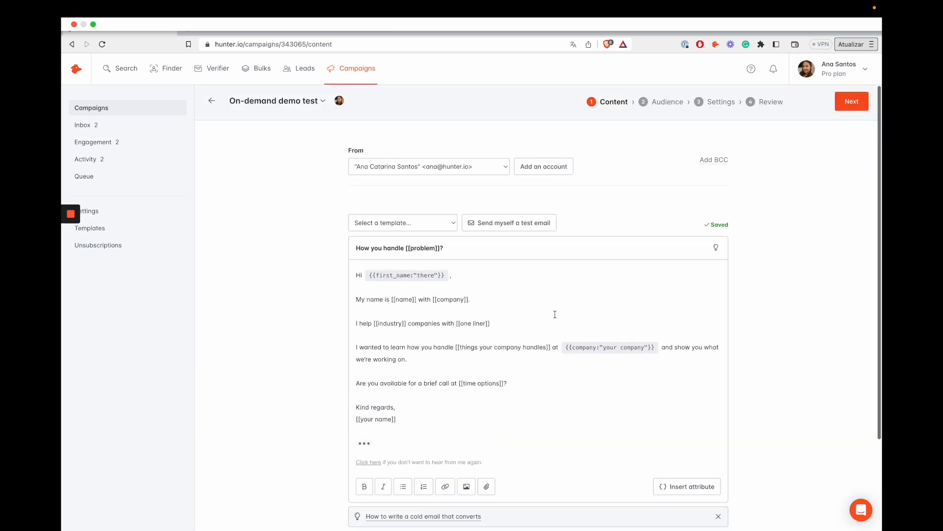
On the Audience step, add 6 recipients from saved leads, then advance to Settings.
click(852, 103)
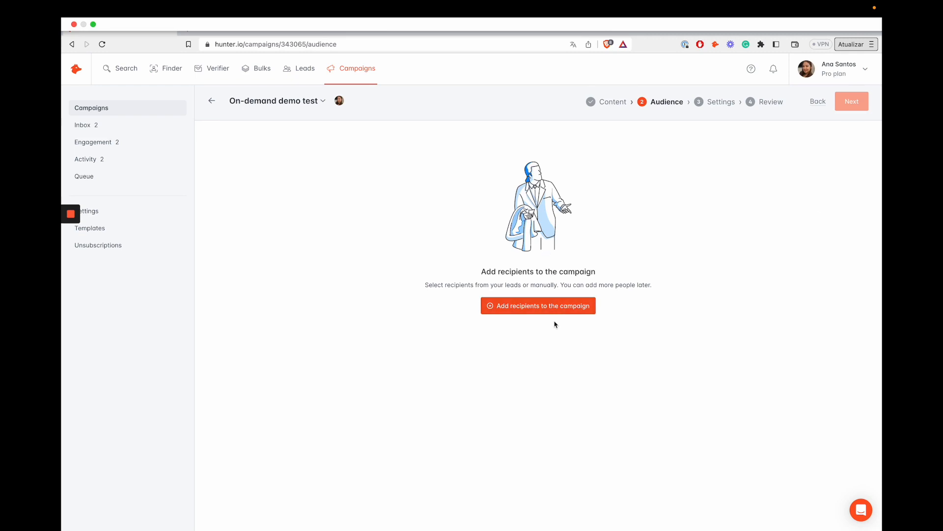
click(552, 305)
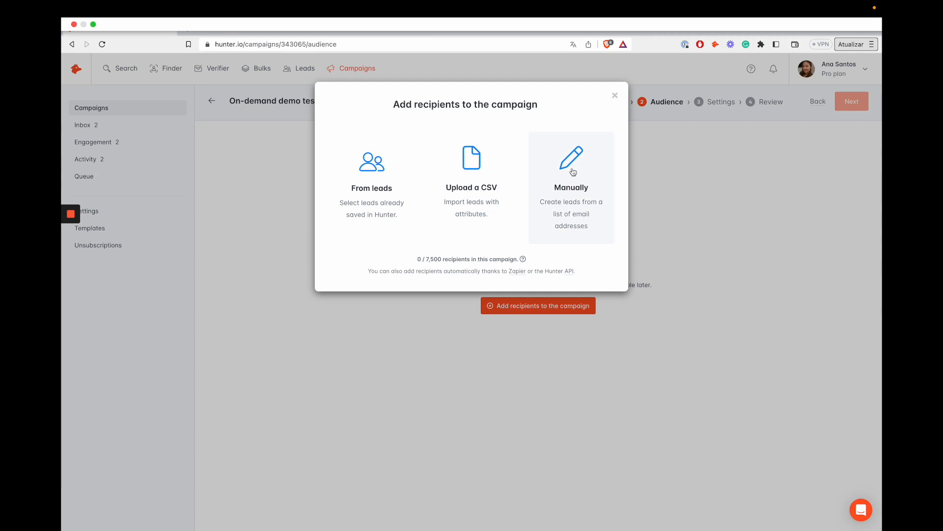
click(383, 180)
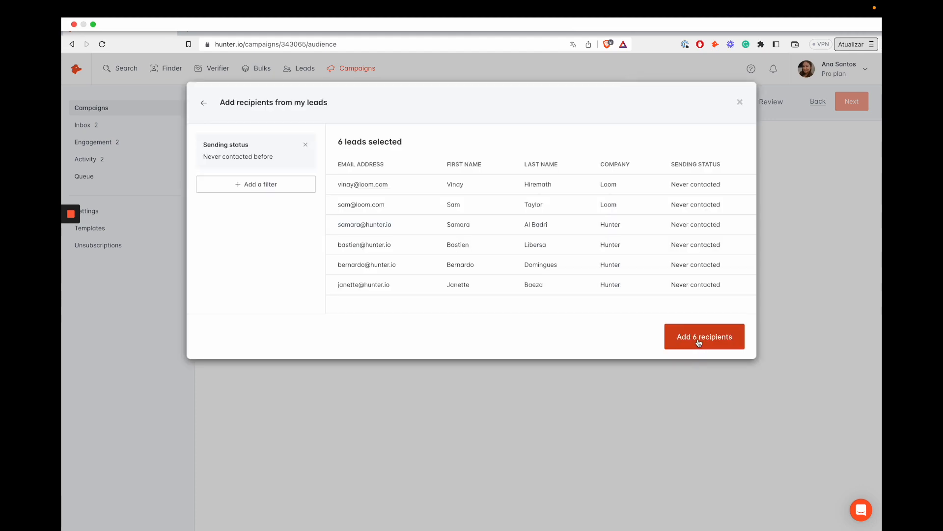
click(699, 339)
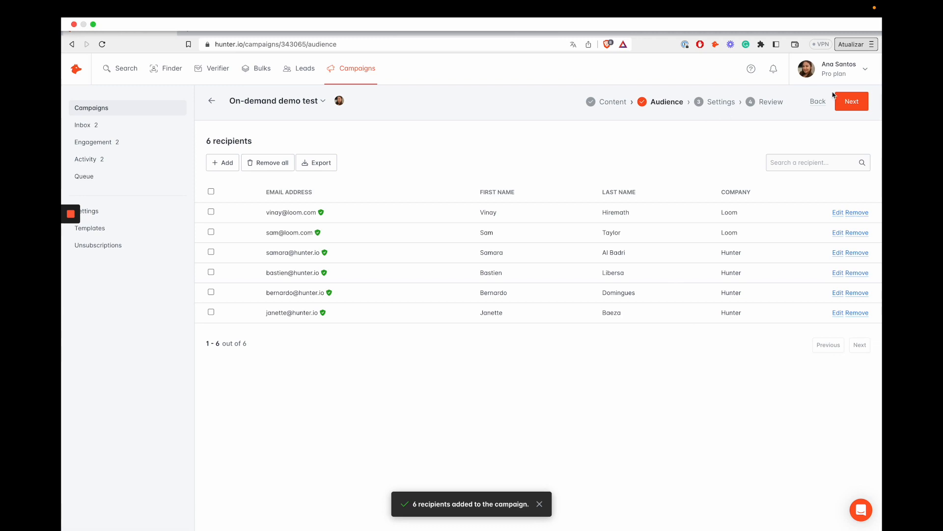
click(852, 101)
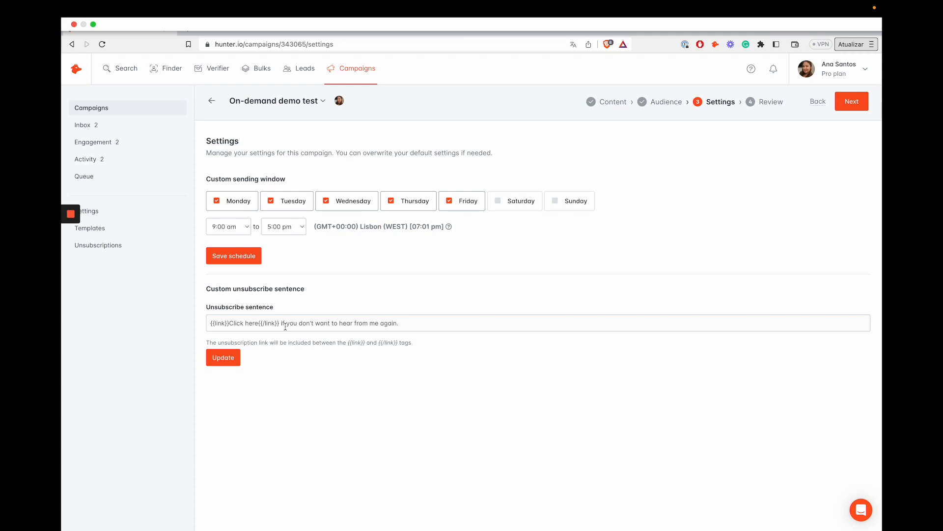
Select the default unsubscribe sentence on the Settings step to look it over.
drag(400, 323, 209, 323)
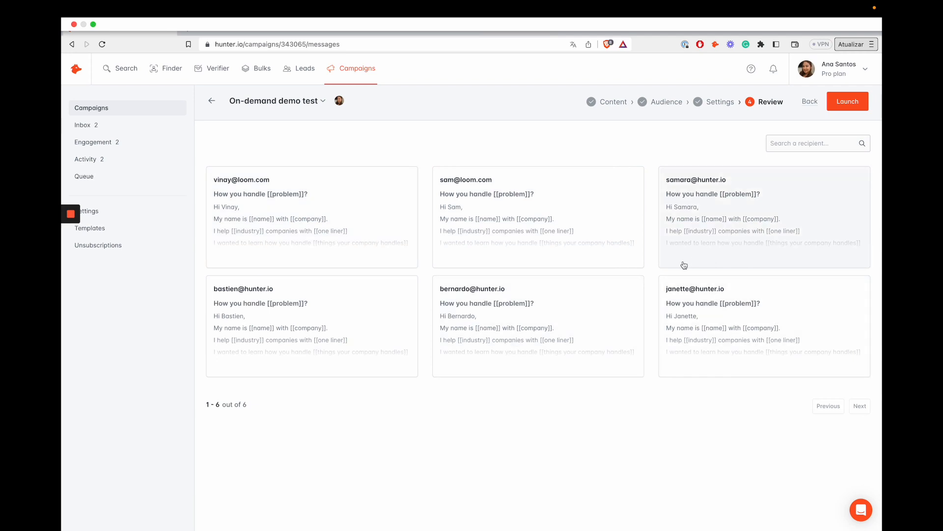
Open one recipient's personalised Sales email preview, close it, and go back to Campaigns.
click(576, 226)
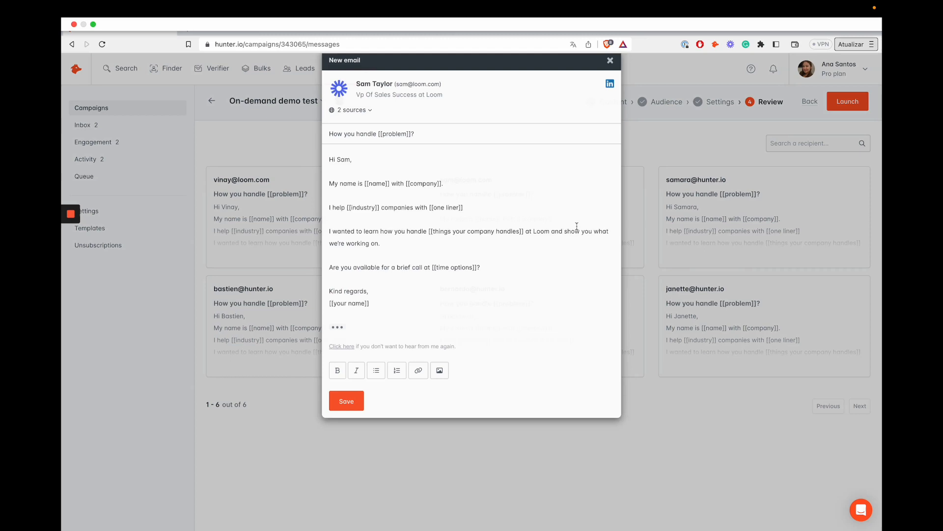
drag(429, 233, 489, 286)
click(489, 286)
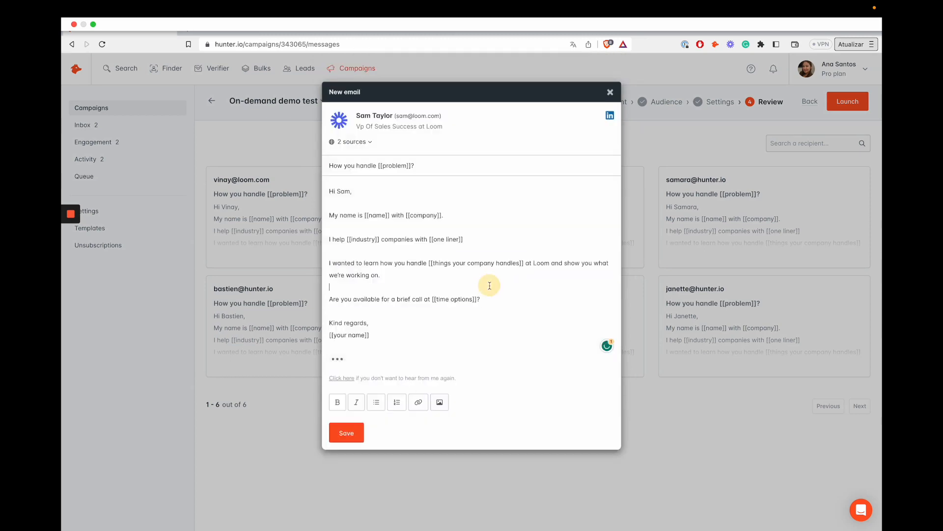
click(610, 92)
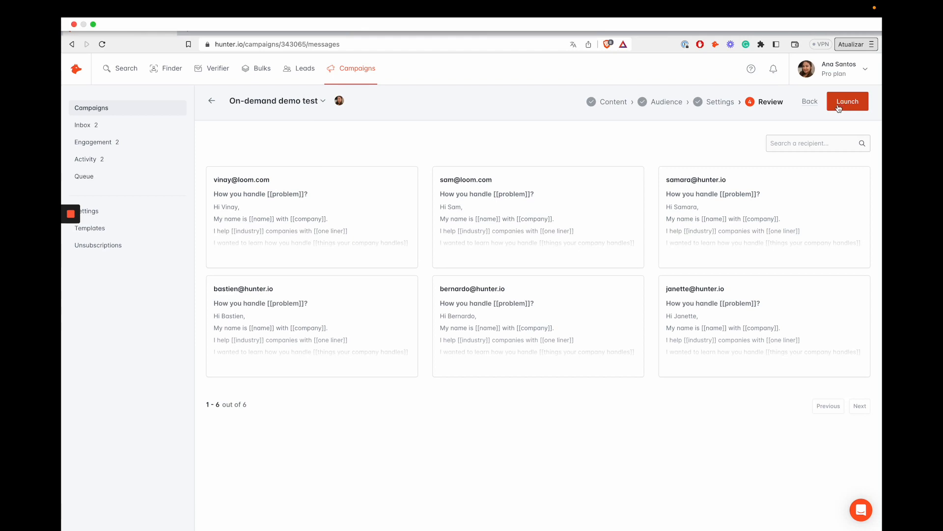
click(213, 102)
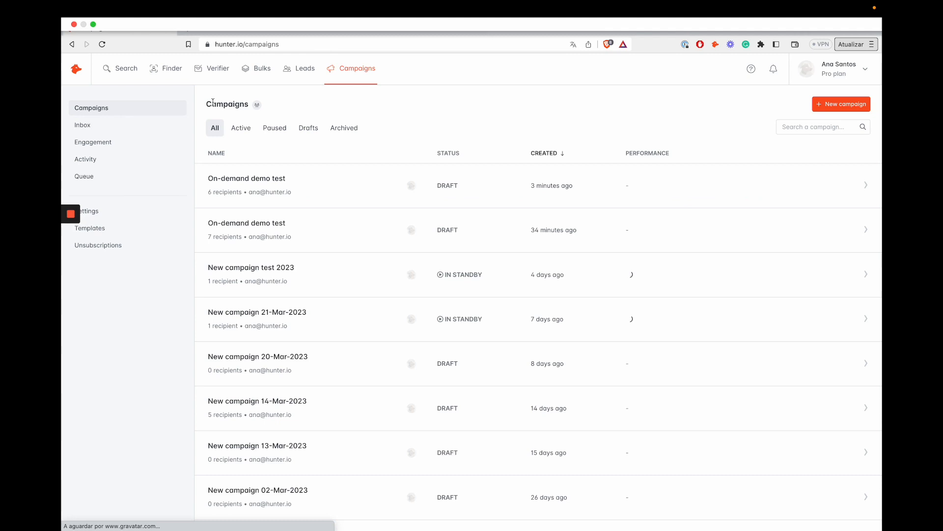
Filter to active campaigns and view 'New campaign test 2023' statistics: 1 sent, 100% opened.
click(240, 129)
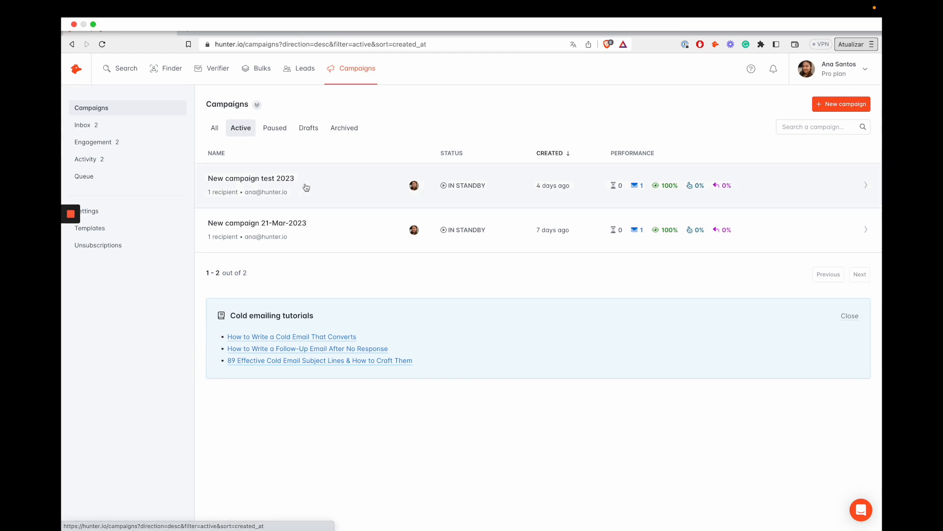
click(360, 191)
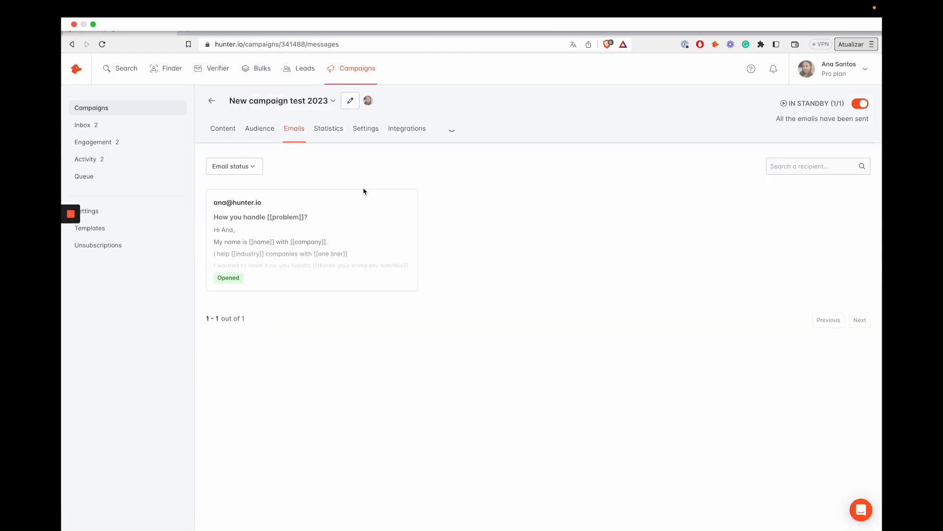
click(328, 136)
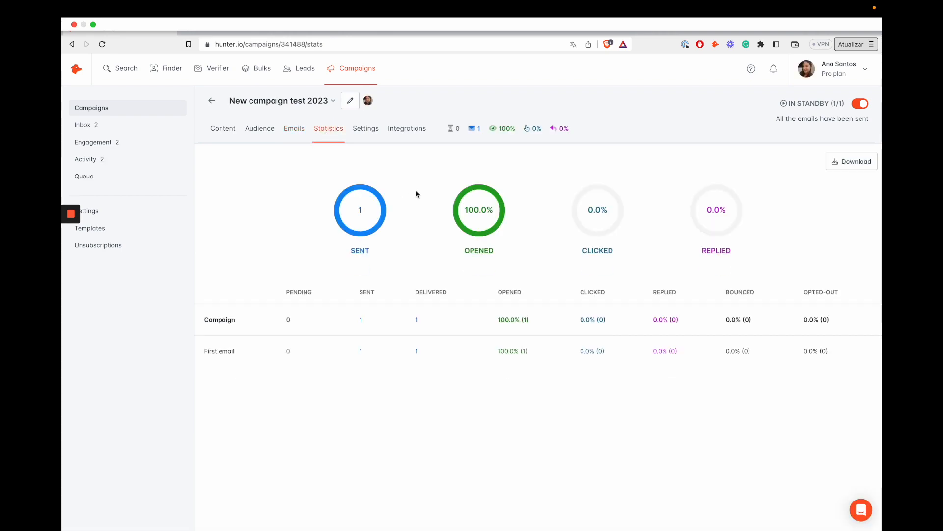
Go to My account settings from the profile menu to show account information, password, cookies and deletion sections.
click(860, 73)
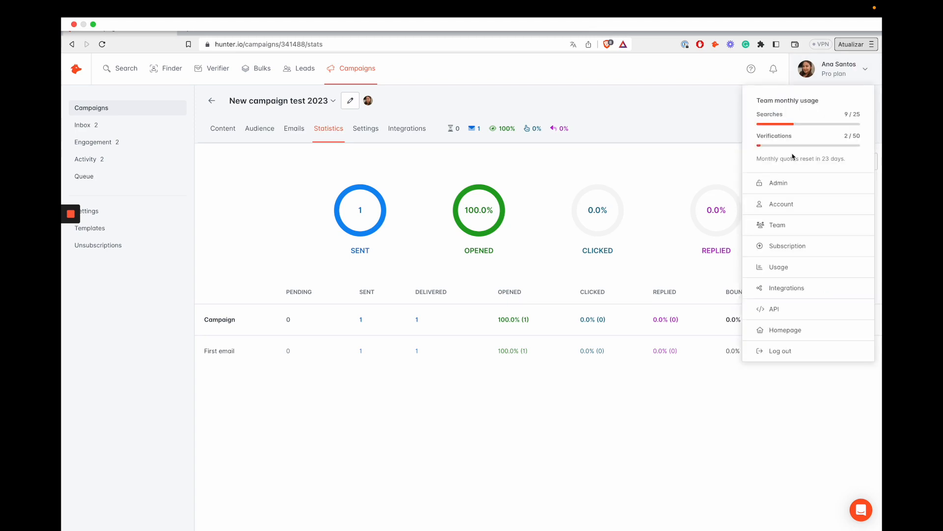
click(782, 205)
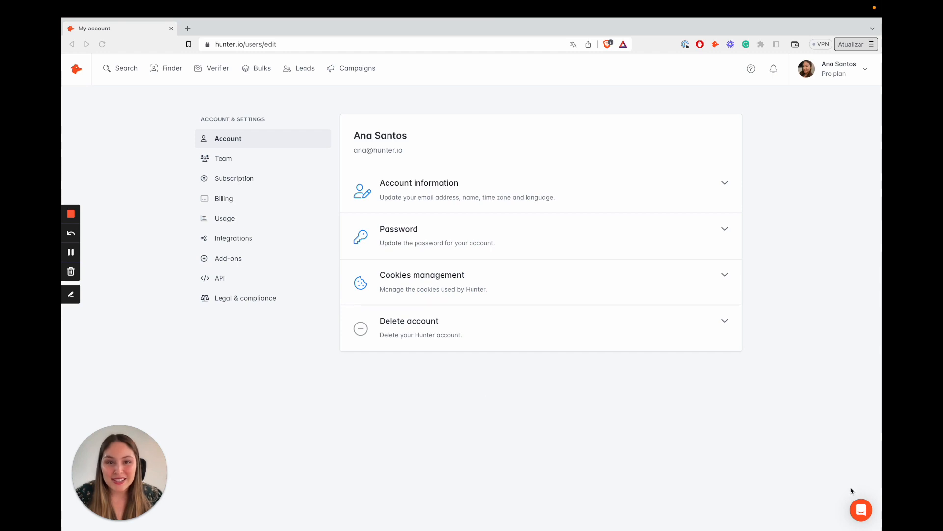
click(854, 510)
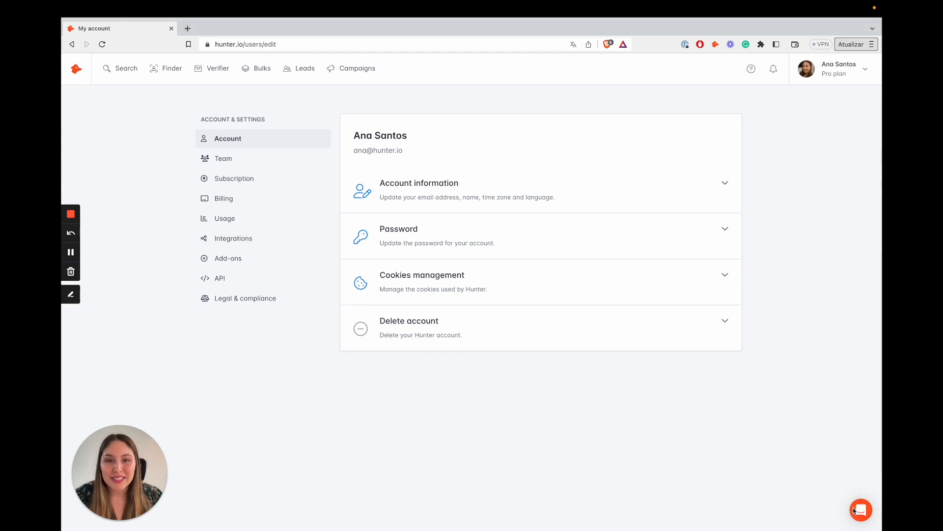